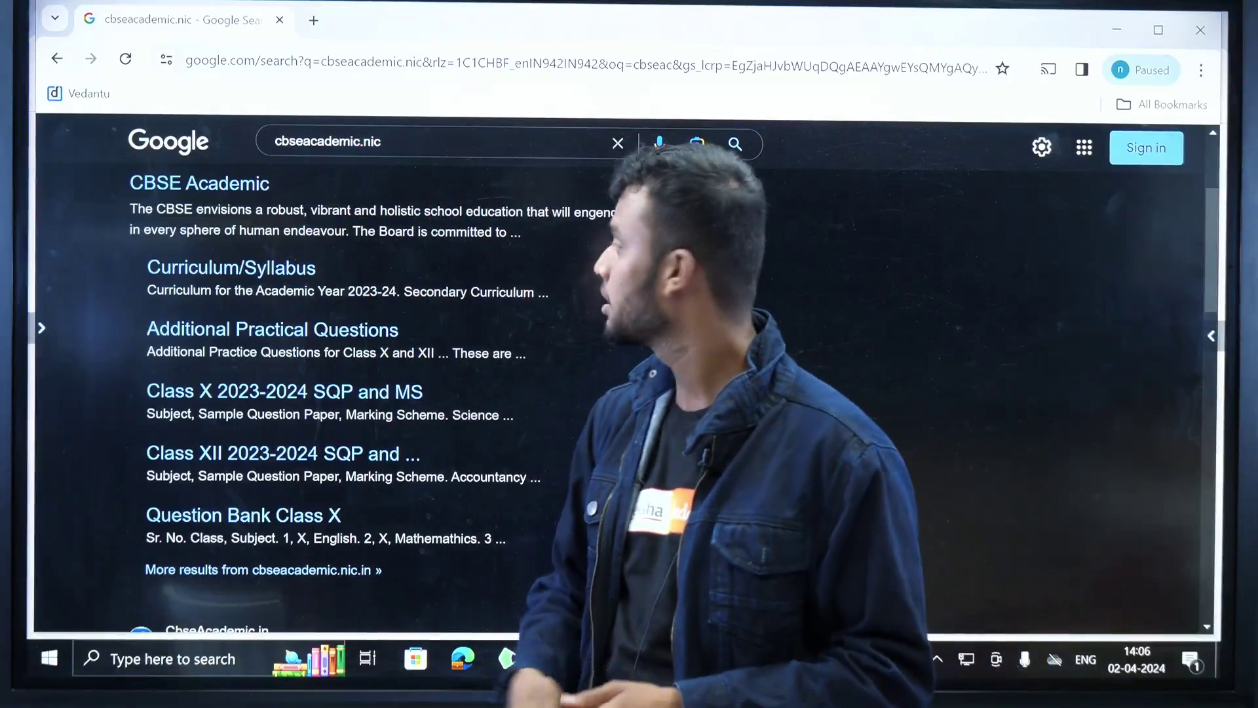
{"action": "scroll", "coordinate": [629, 394], "scroll_direction": "down", "scroll_amount": 1}
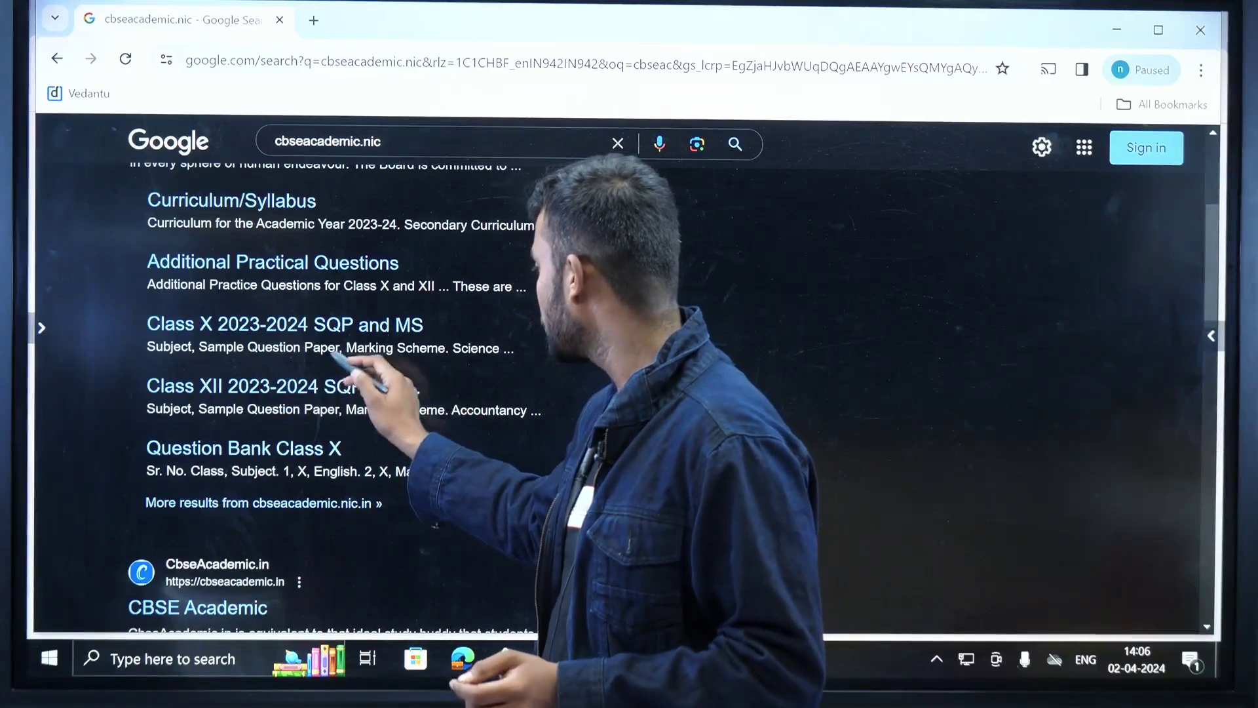
{"action": "scroll", "coordinate": [335, 394], "scroll_direction": "up", "scroll_amount": 1}
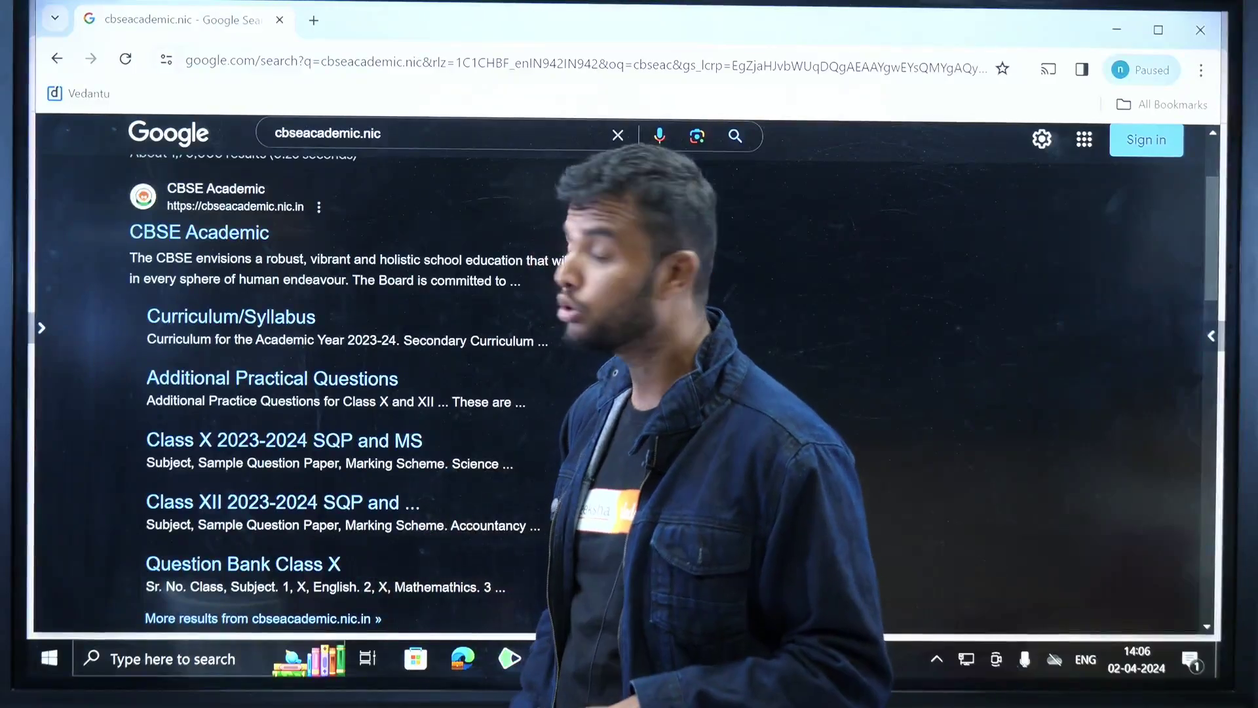
Show the Group-L language syllabus links under the 2023-24 Senior Secondary (XI-XII) curriculum
{"action": "left_click", "coordinate": [230, 317]}
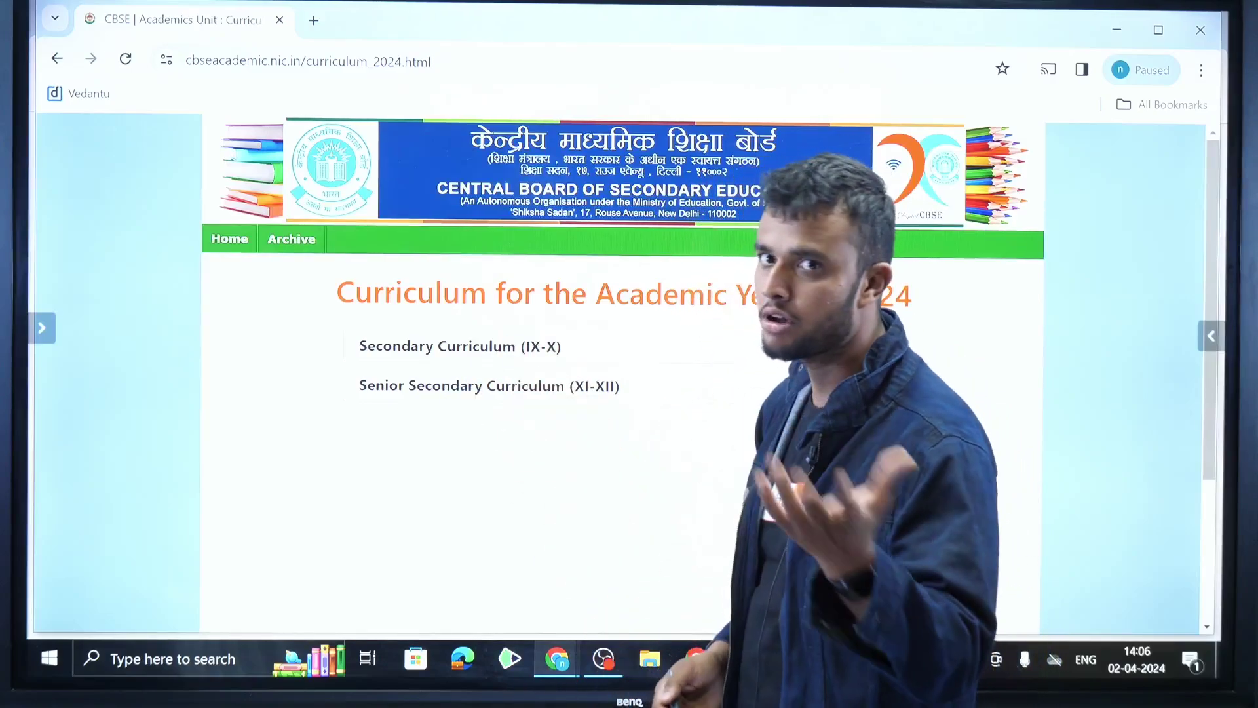
{"action": "left_click", "coordinate": [590, 386]}
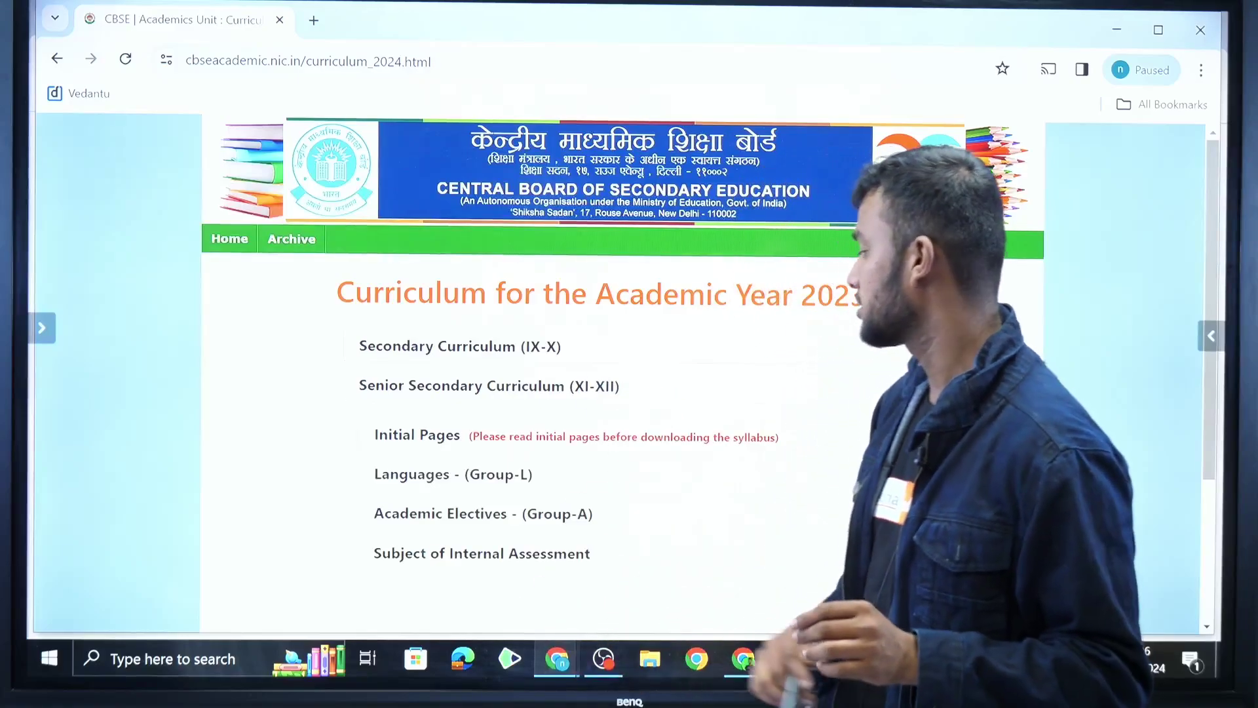
{"action": "scroll", "coordinate": [629, 393], "scroll_direction": "down", "scroll_amount": 2}
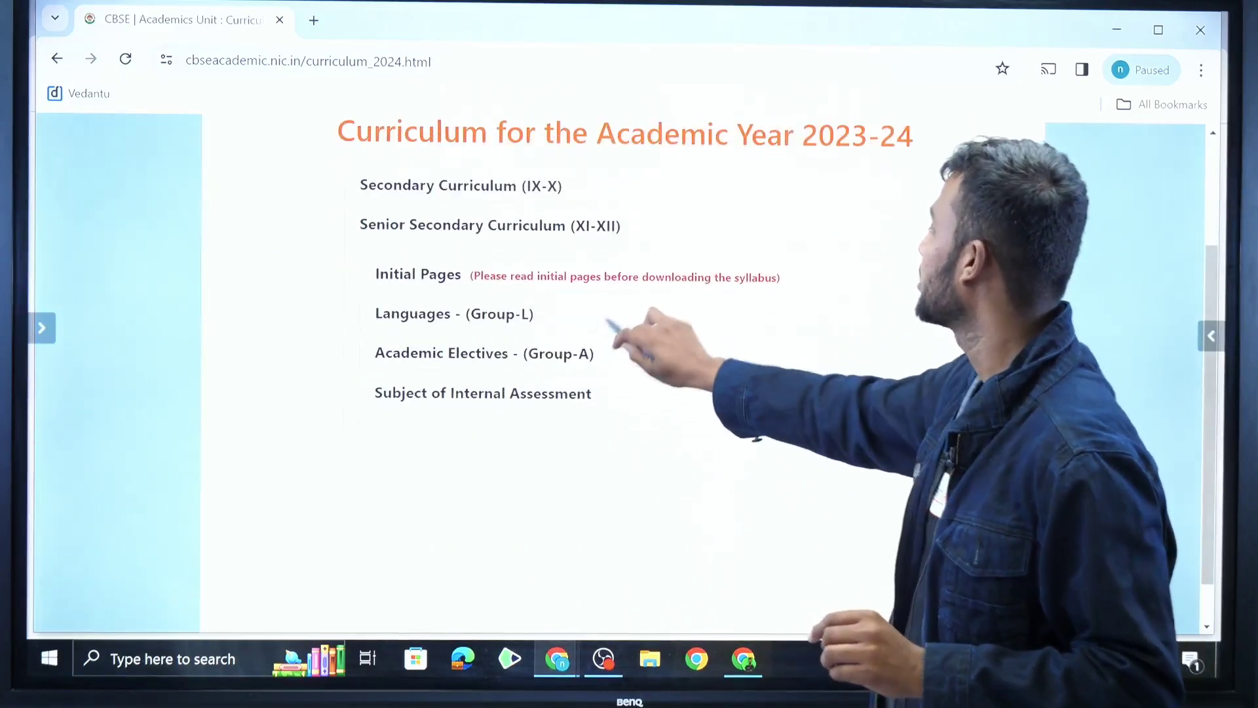
{"action": "left_click", "coordinate": [608, 319]}
{"action": "scroll", "coordinate": [630, 393], "scroll_direction": "down", "scroll_amount": 2}
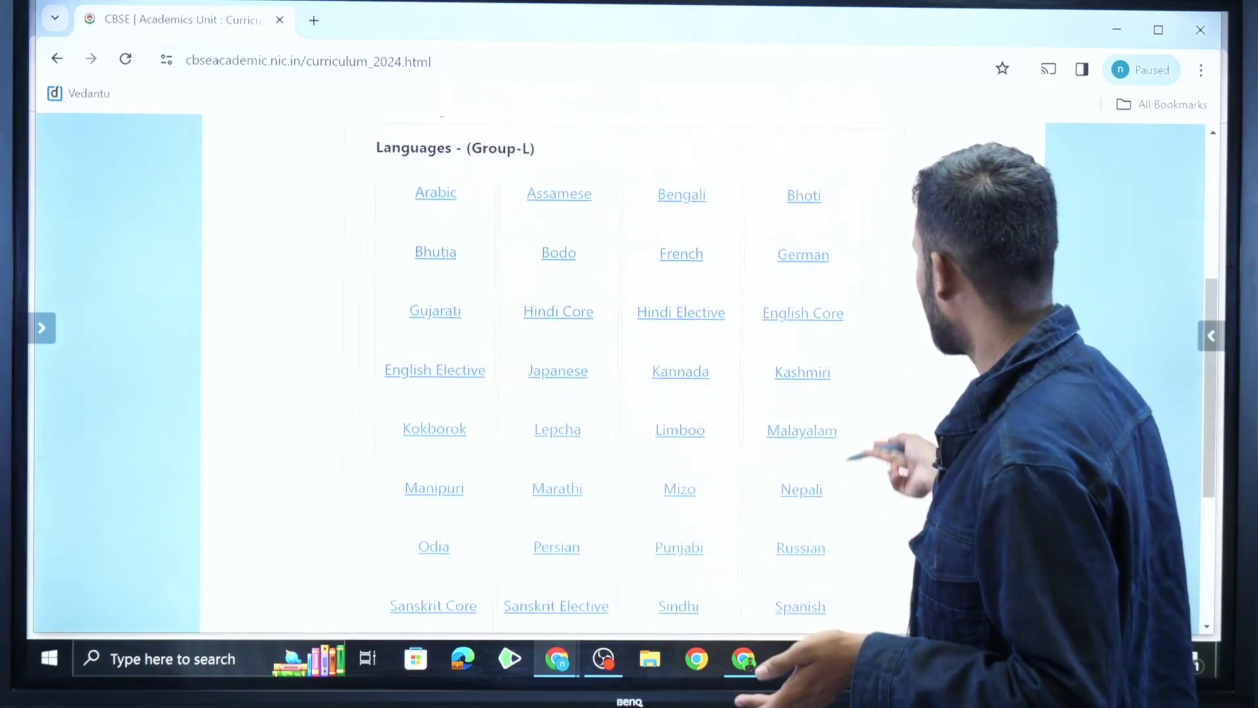
{"action": "scroll", "coordinate": [629, 393], "scroll_direction": "down", "scroll_amount": 1}
{"action": "scroll", "coordinate": [629, 393], "scroll_direction": "up", "scroll_amount": 2}
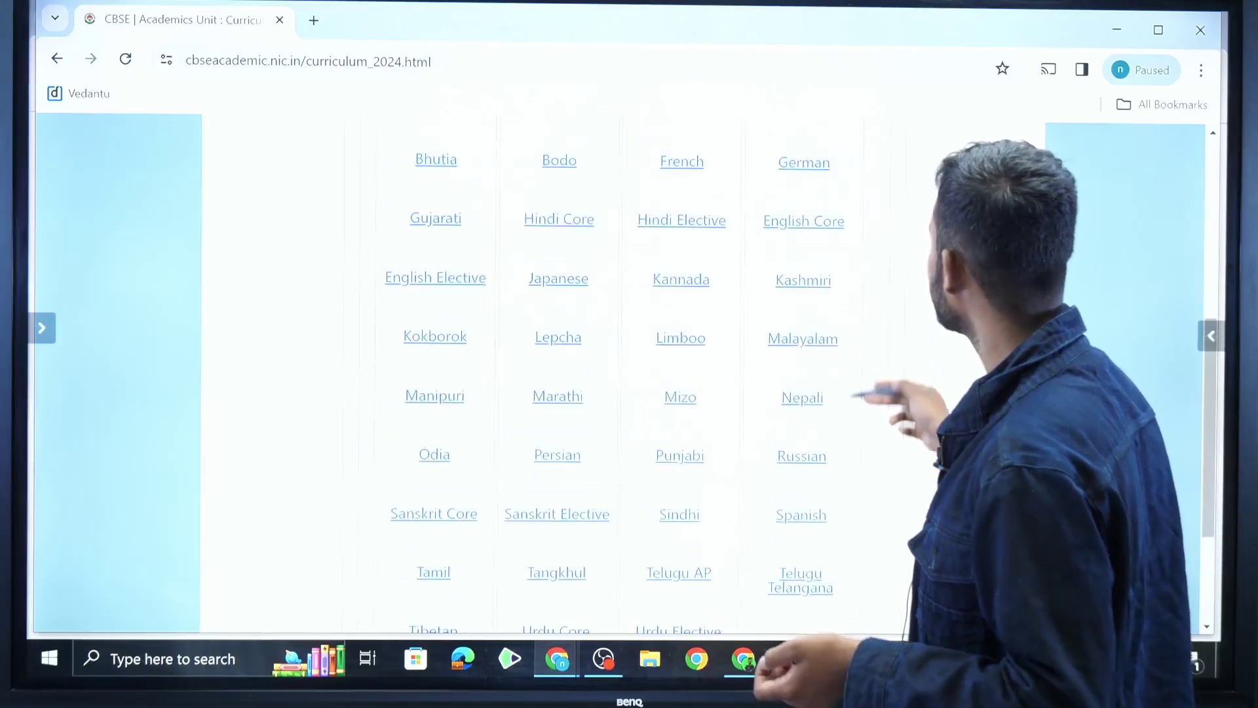
{"action": "scroll", "coordinate": [629, 394], "scroll_direction": "up", "scroll_amount": 1}
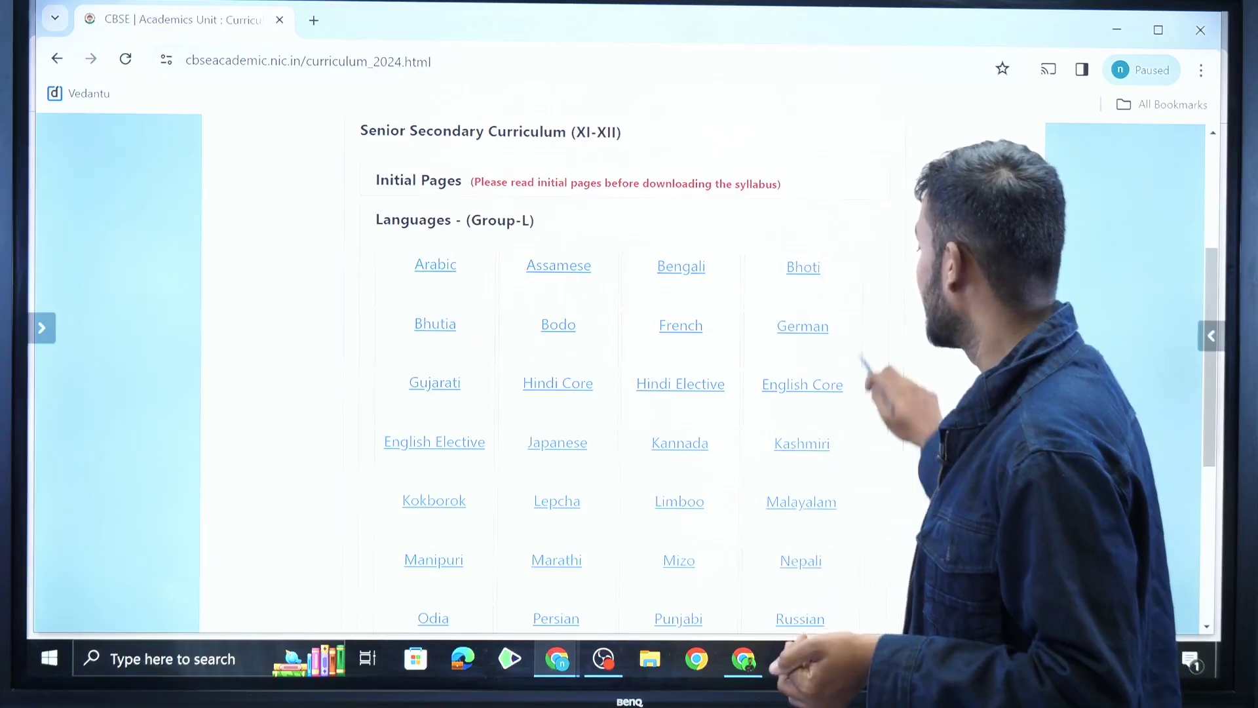
{"action": "scroll", "coordinate": [629, 393], "scroll_direction": "down", "scroll_amount": 1}
View the Kannada syllabus PDF, then list the Academic Electives (Group-A) subjects on the curriculum page
{"action": "left_click", "coordinate": [680, 337]}
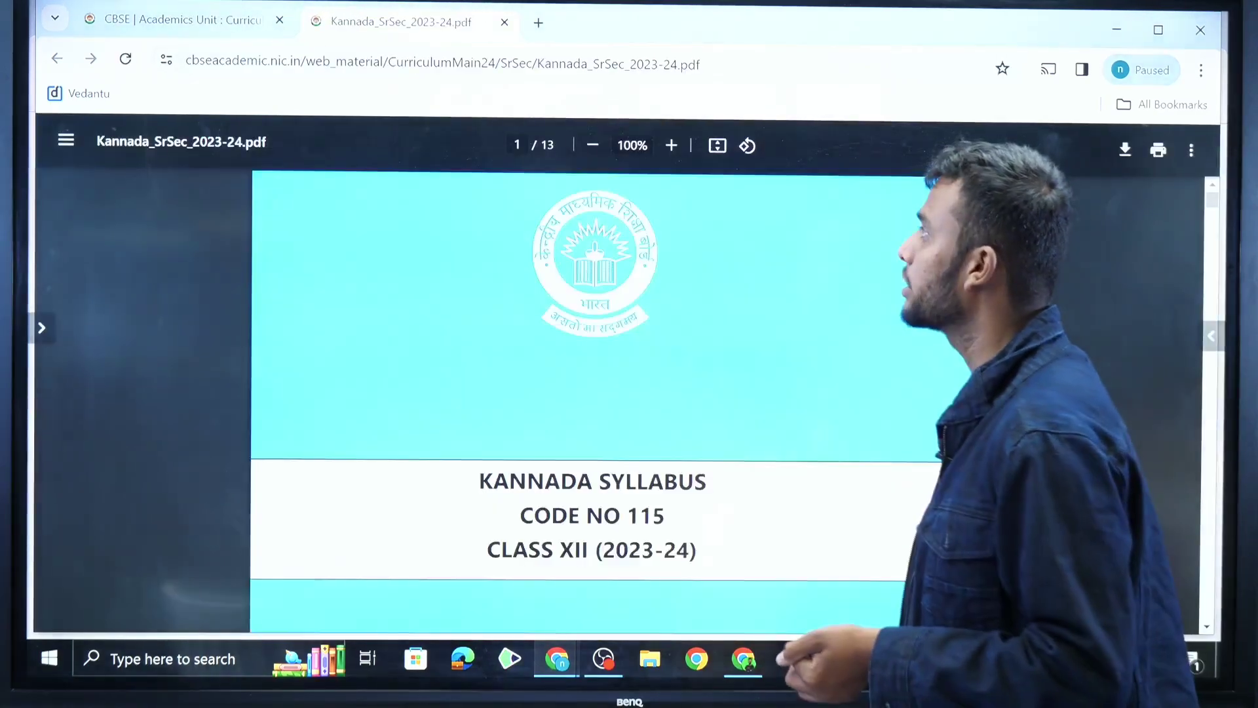
{"action": "scroll", "coordinate": [629, 393], "scroll_direction": "down", "scroll_amount": 2}
{"action": "scroll", "coordinate": [629, 393], "scroll_direction": "down", "scroll_amount": 5}
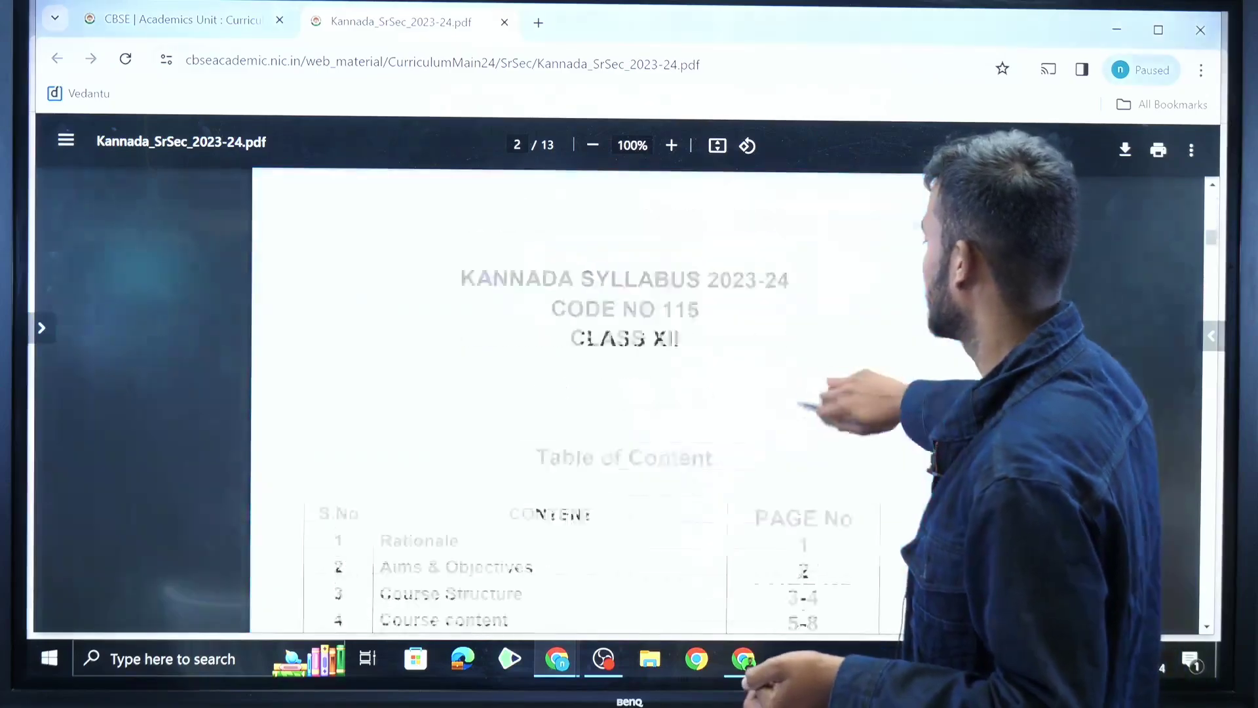
{"action": "scroll", "coordinate": [630, 393], "scroll_direction": "up", "scroll_amount": 1}
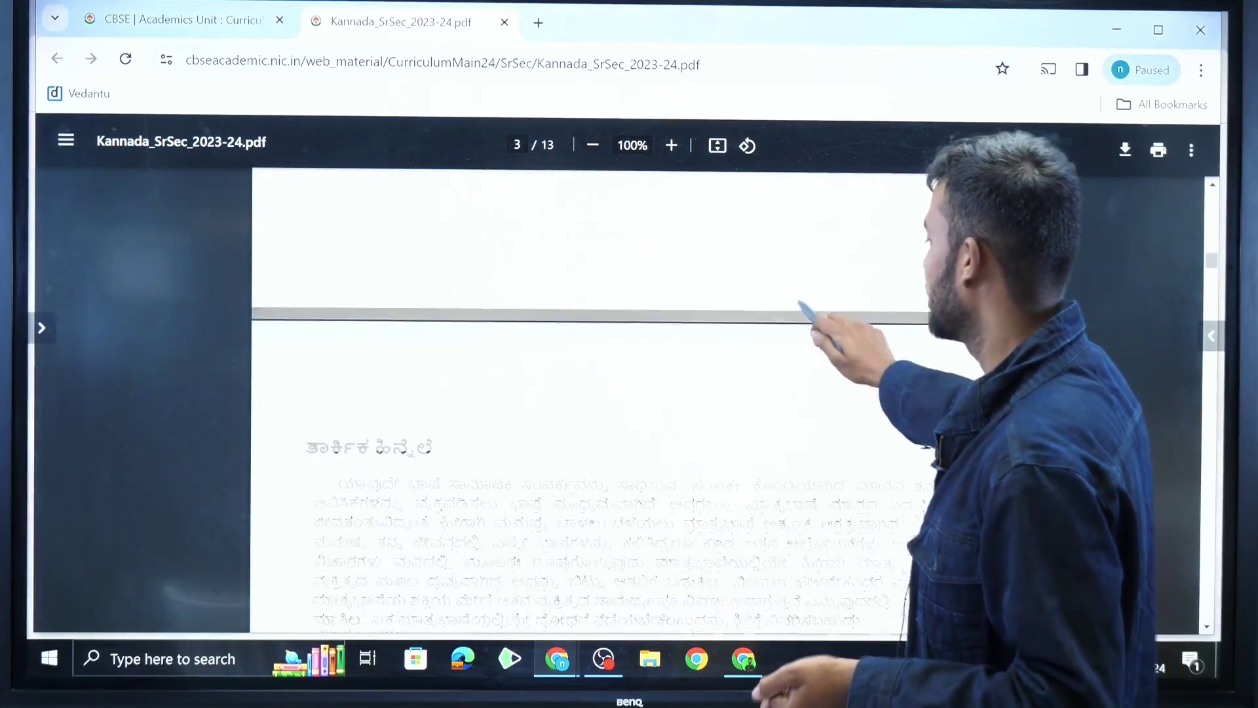
{"action": "scroll", "coordinate": [629, 394], "scroll_direction": "down", "scroll_amount": 1}
{"action": "scroll", "coordinate": [629, 393], "scroll_direction": "down", "scroll_amount": 2}
{"action": "scroll", "coordinate": [629, 394], "scroll_direction": "down", "scroll_amount": 1}
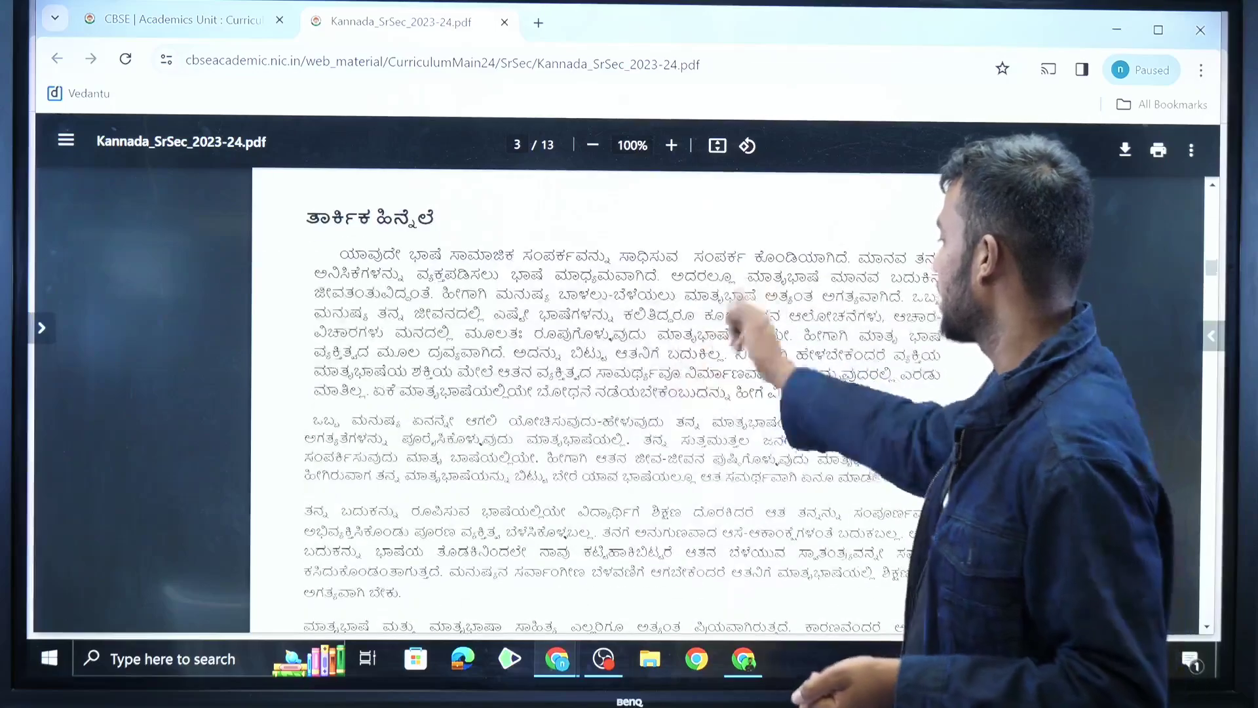
{"action": "scroll", "coordinate": [629, 394], "scroll_direction": "down", "scroll_amount": 2}
{"action": "scroll", "coordinate": [630, 393], "scroll_direction": "down", "scroll_amount": 2}
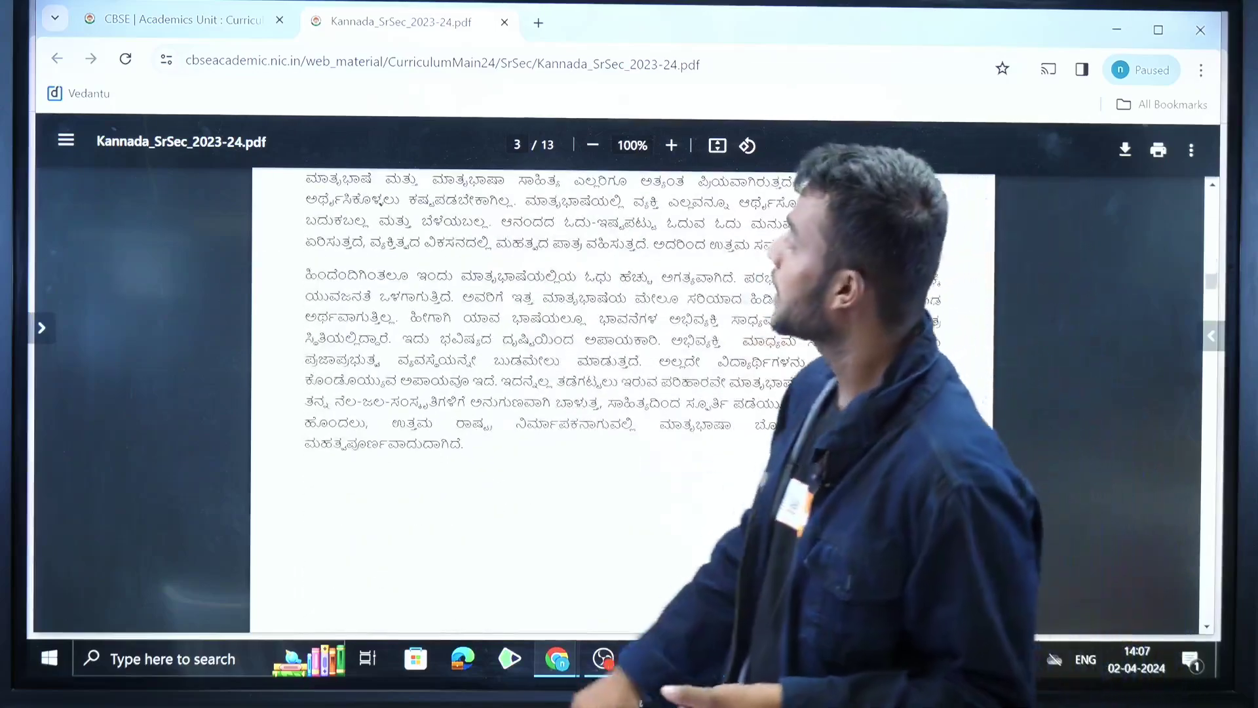
{"action": "left_click", "coordinate": [177, 20]}
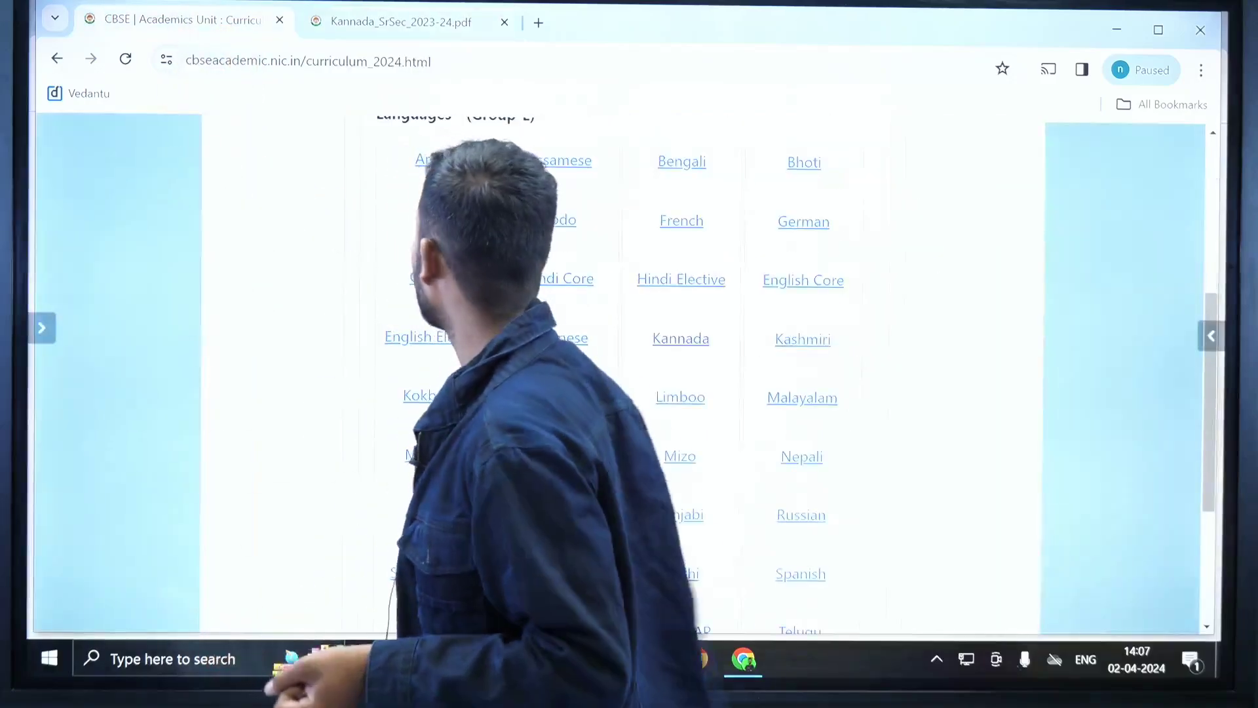
{"action": "scroll", "coordinate": [630, 373], "scroll_direction": "down", "scroll_amount": 3}
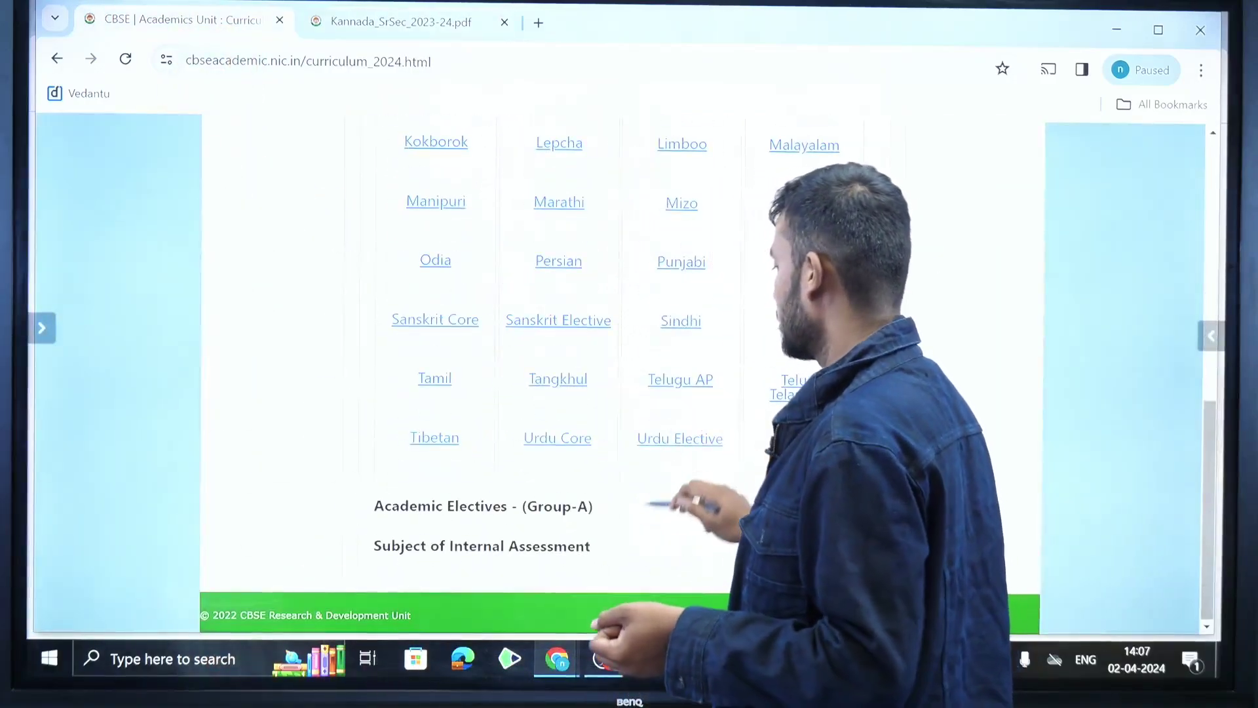
{"action": "left_click", "coordinate": [647, 506]}
{"action": "scroll", "coordinate": [629, 374], "scroll_direction": "down", "scroll_amount": 2}
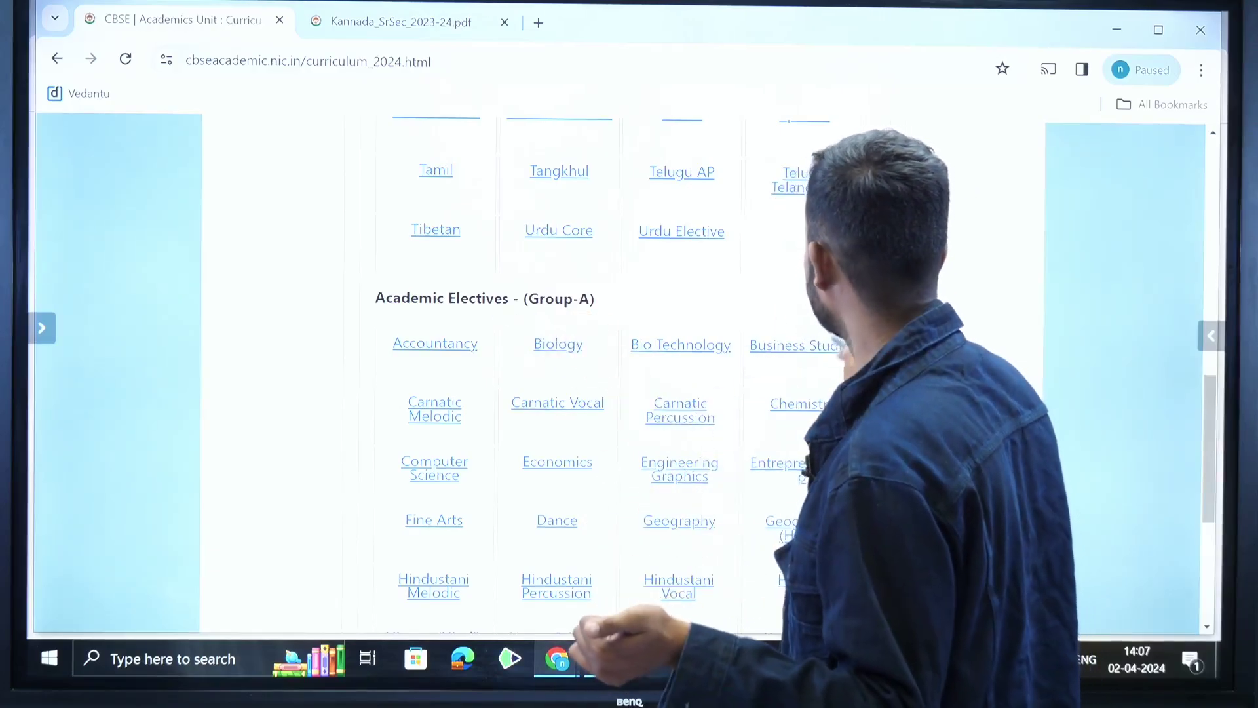
{"action": "scroll", "coordinate": [629, 374], "scroll_direction": "down", "scroll_amount": 2}
Open the Chemistry (Code 043) XI-XII 2023-24 syllabus PDF
{"action": "left_click", "coordinate": [784, 258]}
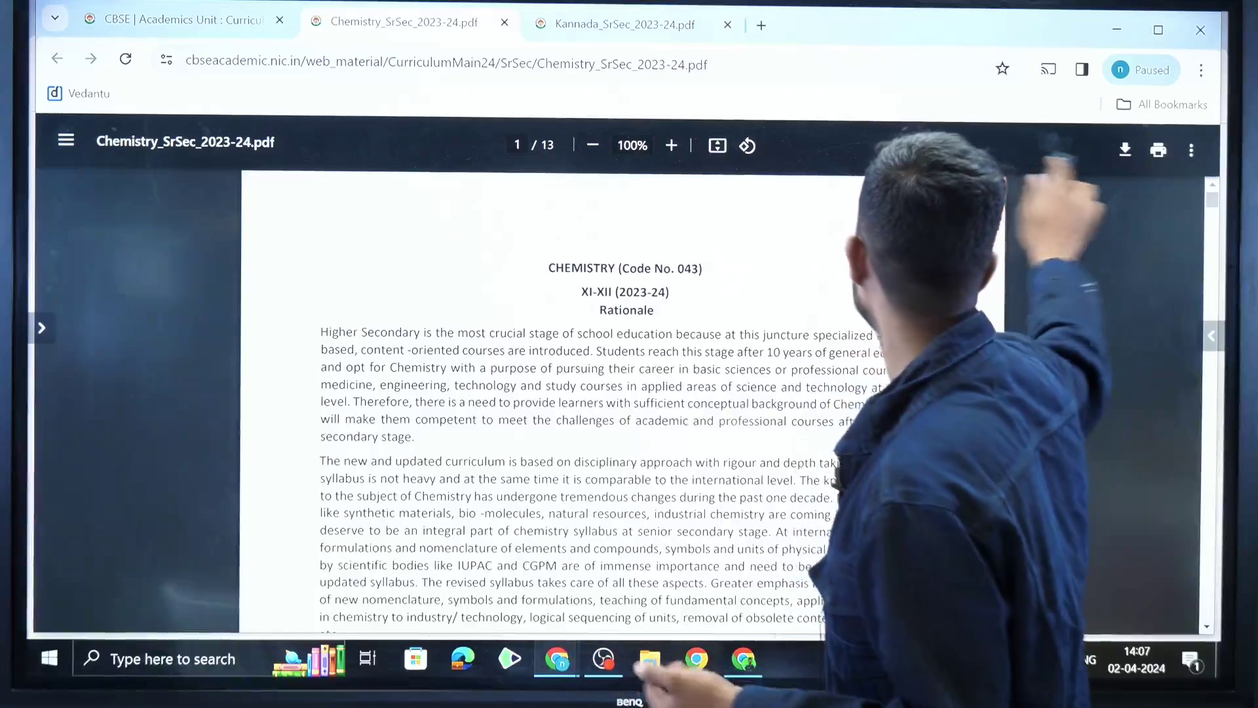
{"action": "scroll", "coordinate": [629, 394], "scroll_direction": "down", "scroll_amount": 2}
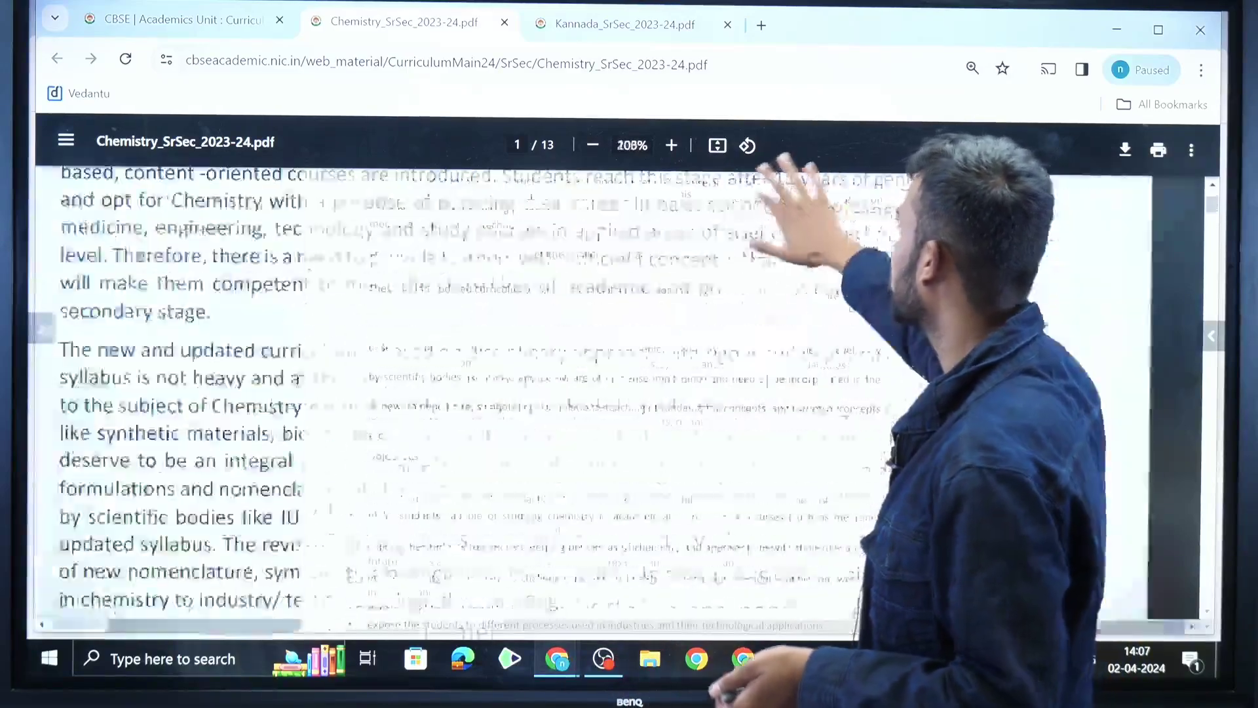
{"action": "scroll", "coordinate": [629, 393], "scroll_direction": "up", "scroll_amount": 2}
{"action": "scroll", "coordinate": [629, 394], "scroll_direction": "up", "scroll_amount": 3}
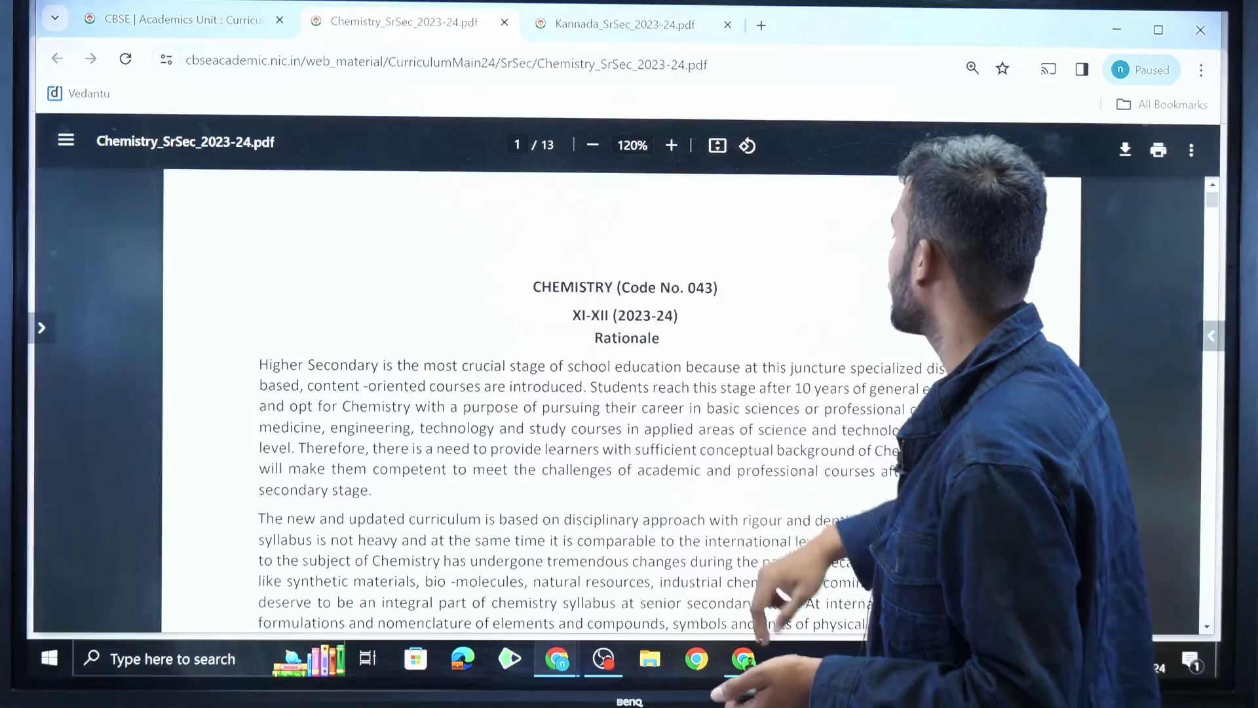
{"action": "scroll", "coordinate": [629, 393], "scroll_direction": "down", "scroll_amount": 5}
{"action": "scroll", "coordinate": [629, 393], "scroll_direction": "down", "scroll_amount": 5}
{"action": "scroll", "coordinate": [629, 393], "scroll_direction": "down", "scroll_amount": 1}
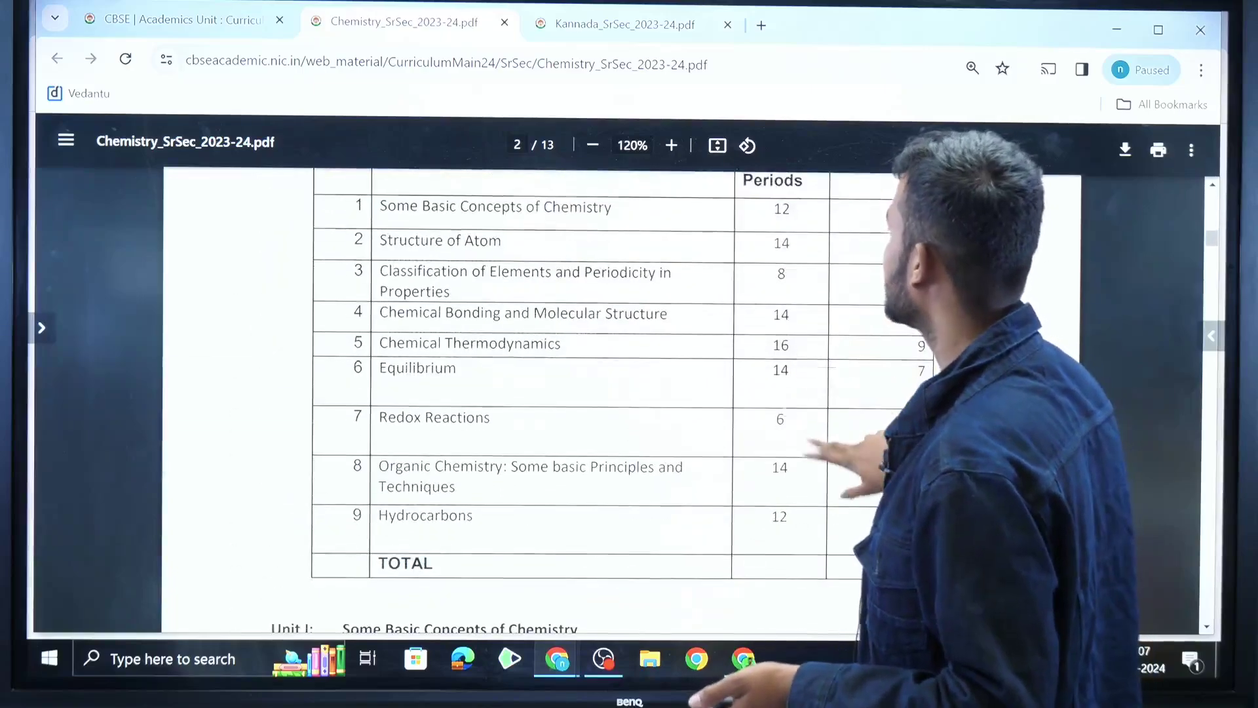
{"action": "scroll", "coordinate": [629, 393], "scroll_direction": "up", "scroll_amount": 2}
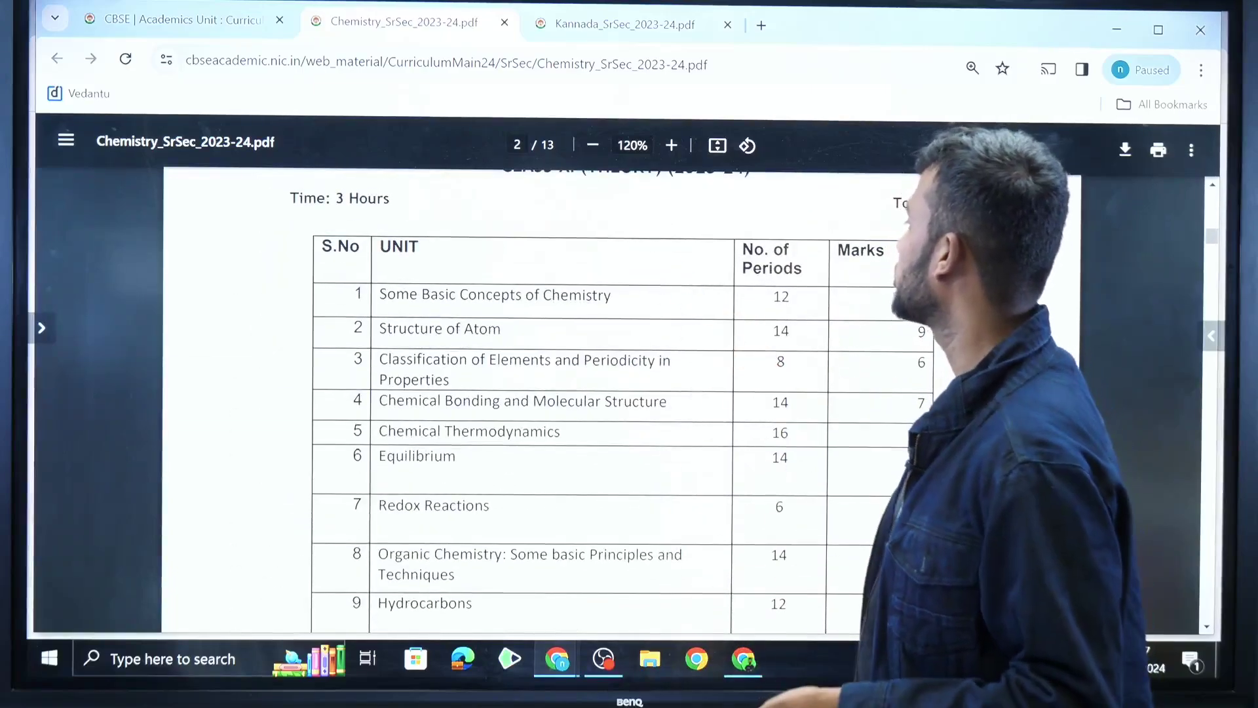
{"action": "scroll", "coordinate": [629, 393], "scroll_direction": "down", "scroll_amount": 1}
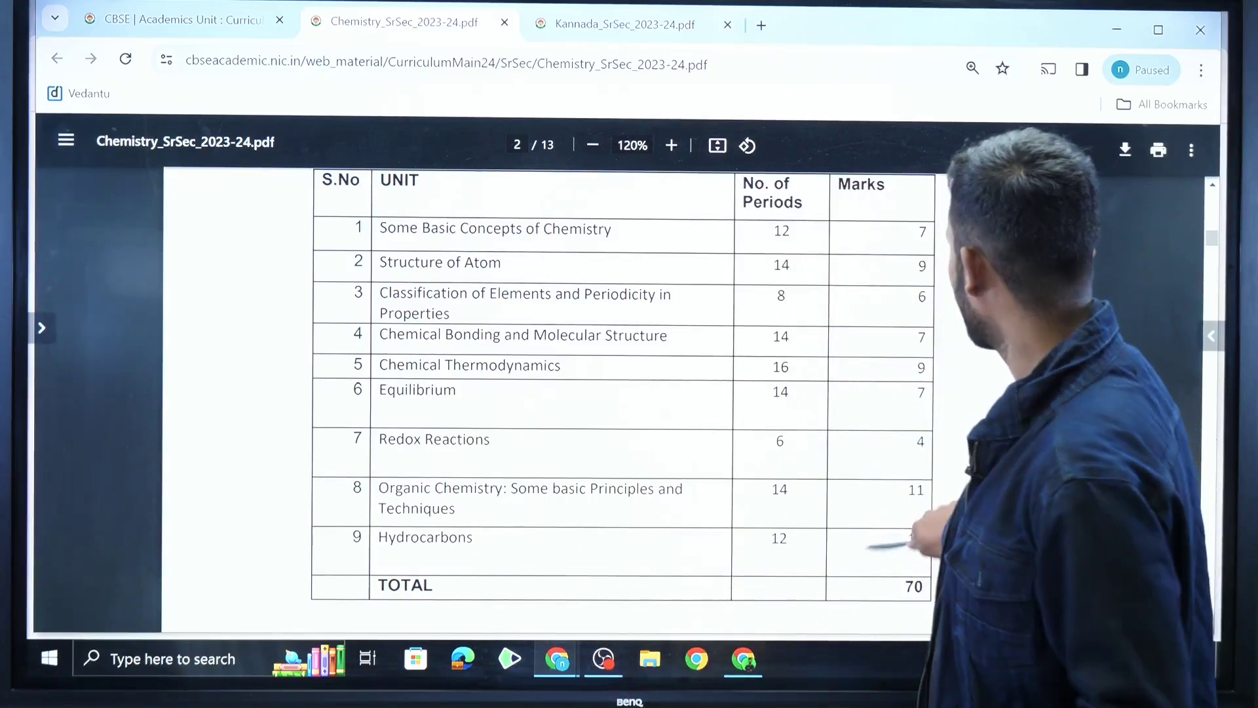
{"action": "scroll", "coordinate": [629, 393], "scroll_direction": "down", "scroll_amount": 5}
{"action": "scroll", "coordinate": [629, 393], "scroll_direction": "down", "scroll_amount": 3}
{"action": "scroll", "coordinate": [629, 393], "scroll_direction": "up", "scroll_amount": 1}
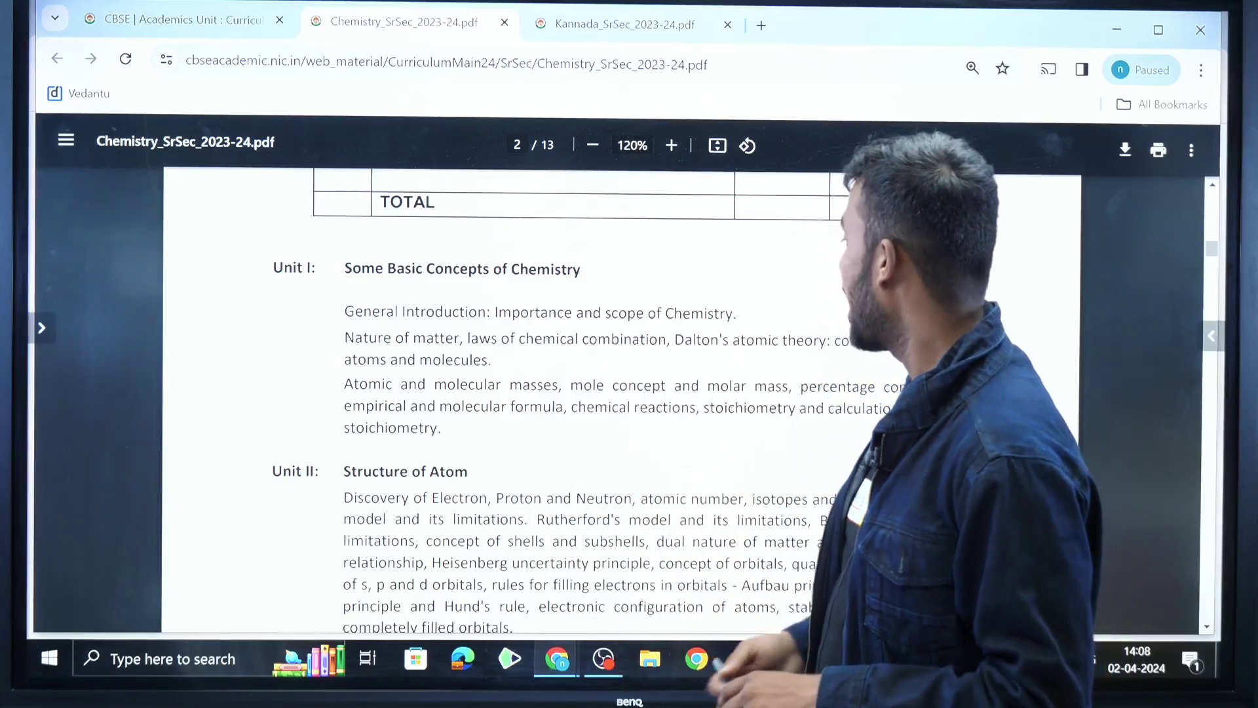
{"action": "scroll", "coordinate": [629, 393], "scroll_direction": "down", "scroll_amount": 2}
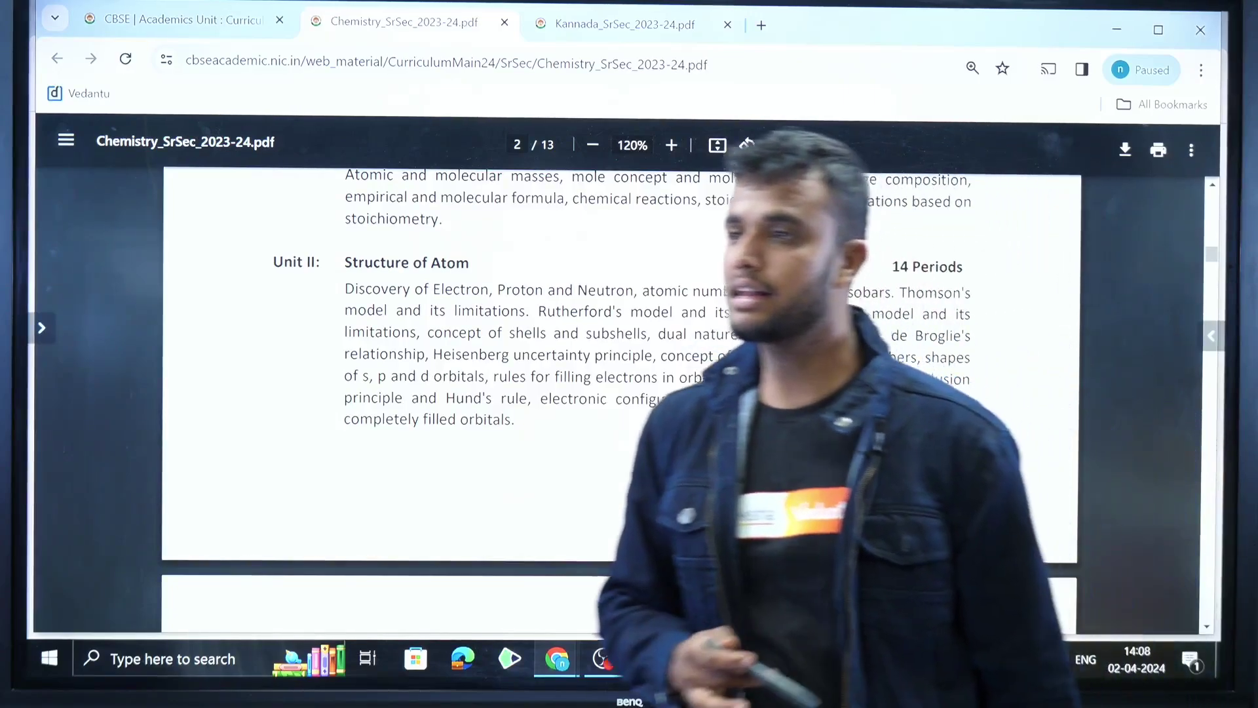
{"action": "scroll", "coordinate": [624, 394], "scroll_direction": "down", "scroll_amount": 2}
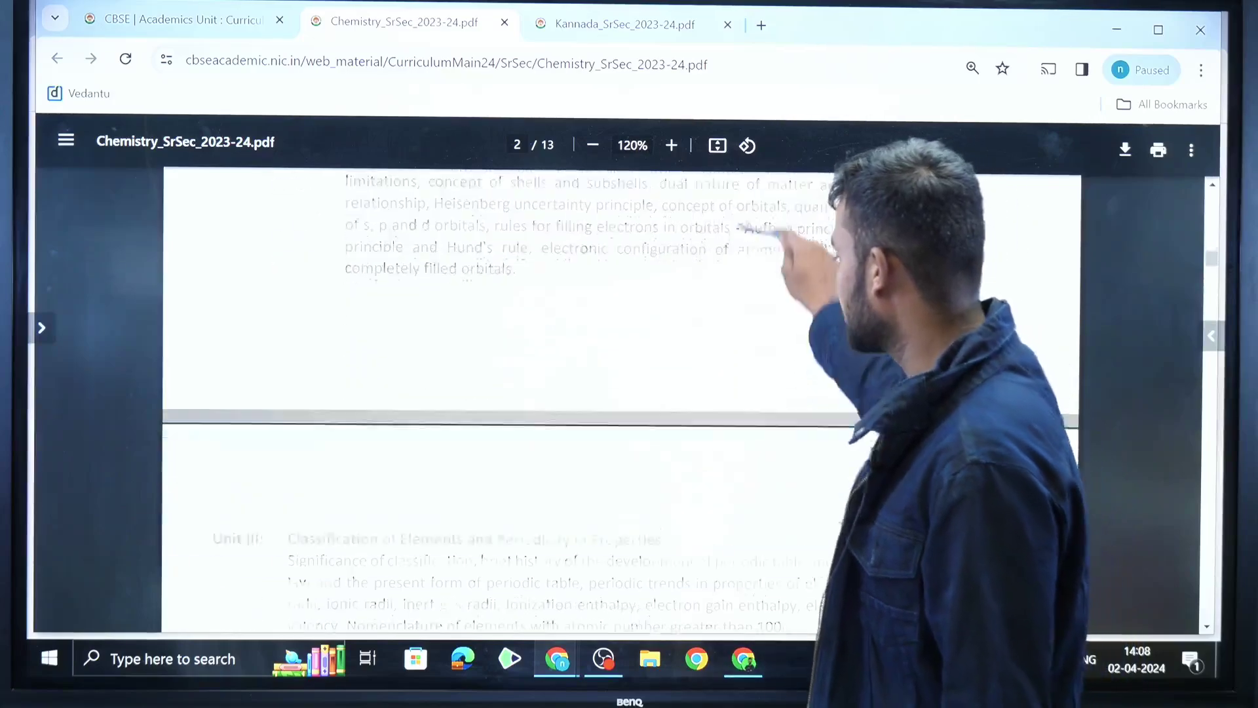
{"action": "scroll", "coordinate": [623, 393], "scroll_direction": "down", "scroll_amount": 1}
{"action": "scroll", "coordinate": [623, 394], "scroll_direction": "down", "scroll_amount": 1}
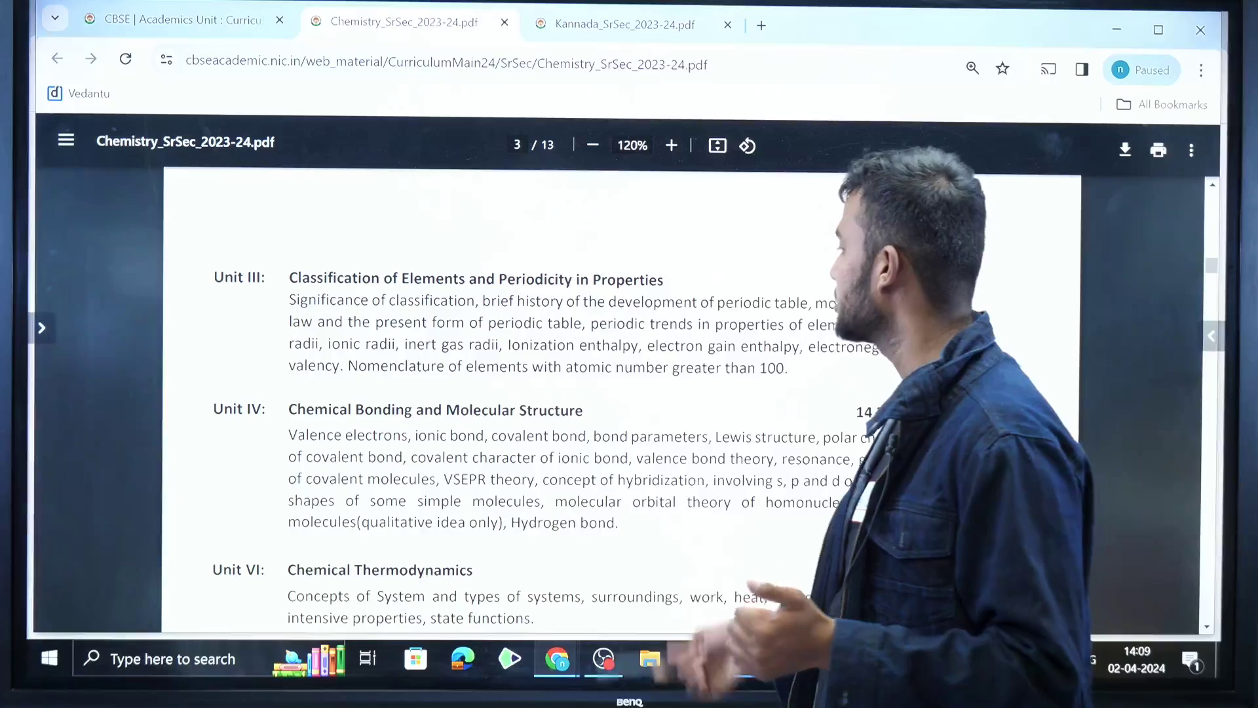
{"action": "scroll", "coordinate": [621, 393], "scroll_direction": "down", "scroll_amount": 3}
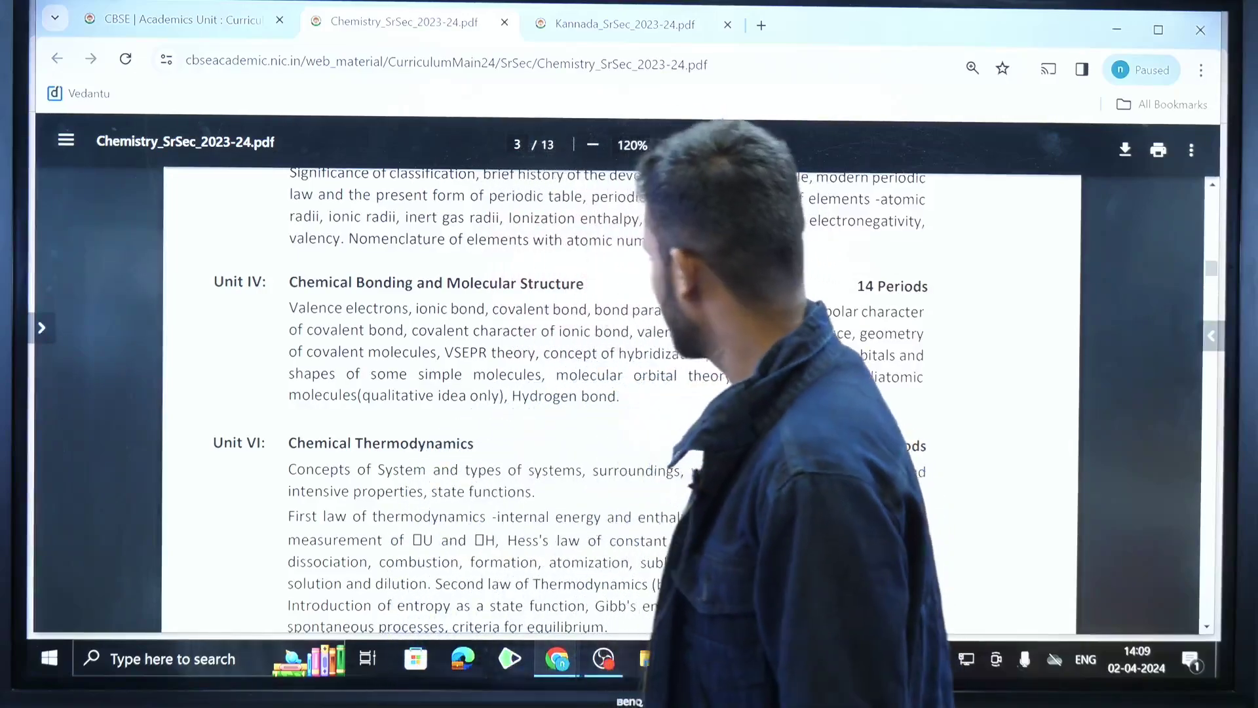
{"action": "scroll", "coordinate": [629, 393], "scroll_direction": "down", "scroll_amount": 3}
{"action": "scroll", "coordinate": [629, 393], "scroll_direction": "down", "scroll_amount": 3}
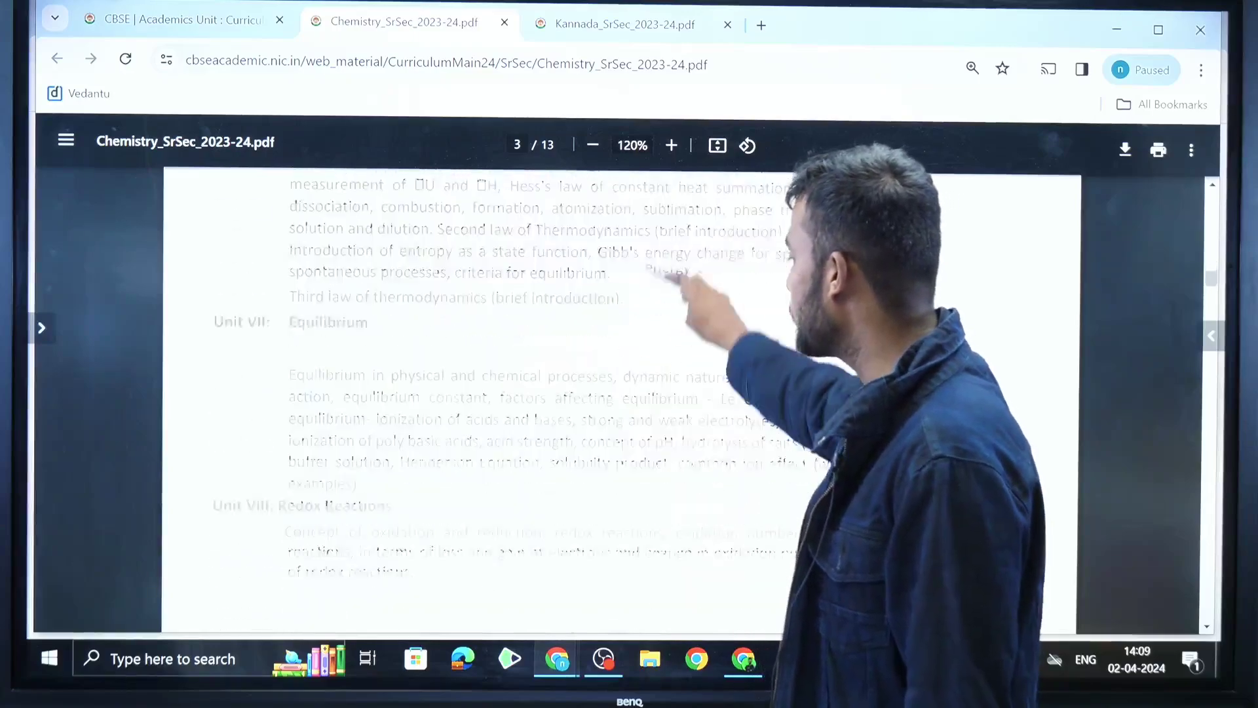
{"action": "scroll", "coordinate": [629, 393], "scroll_direction": "down", "scroll_amount": 4}
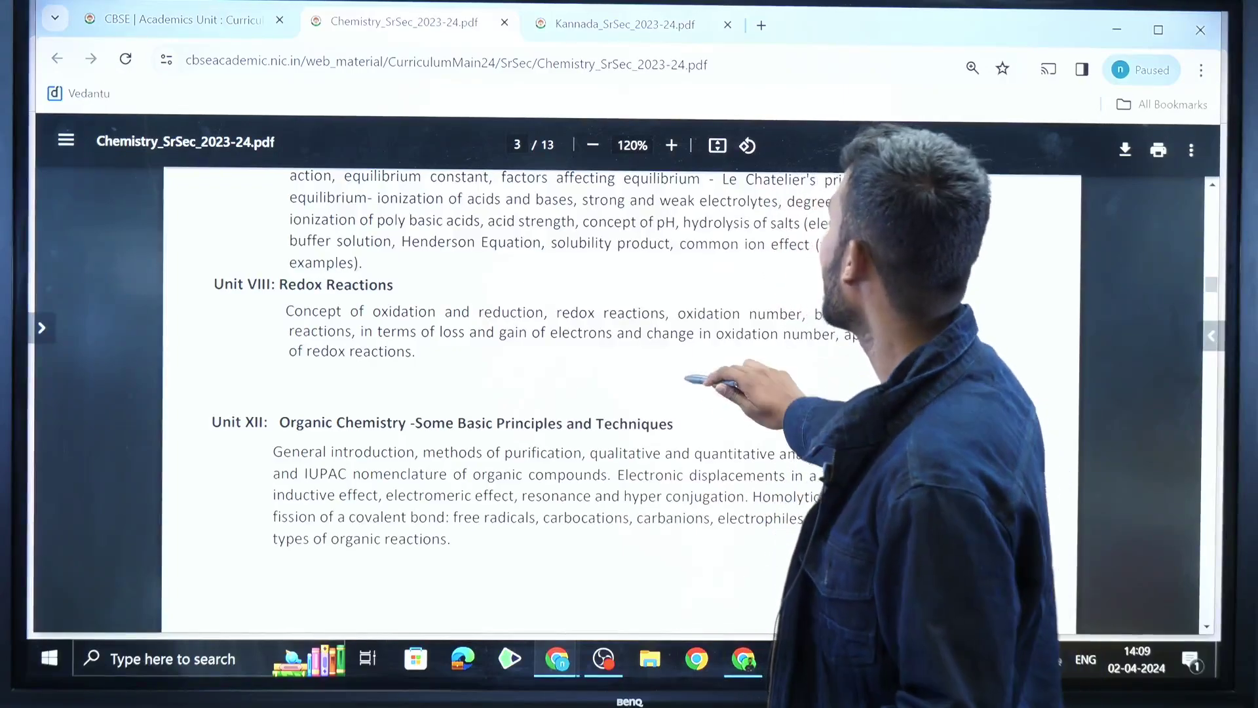
{"action": "scroll", "coordinate": [688, 394], "scroll_direction": "down", "scroll_amount": 2}
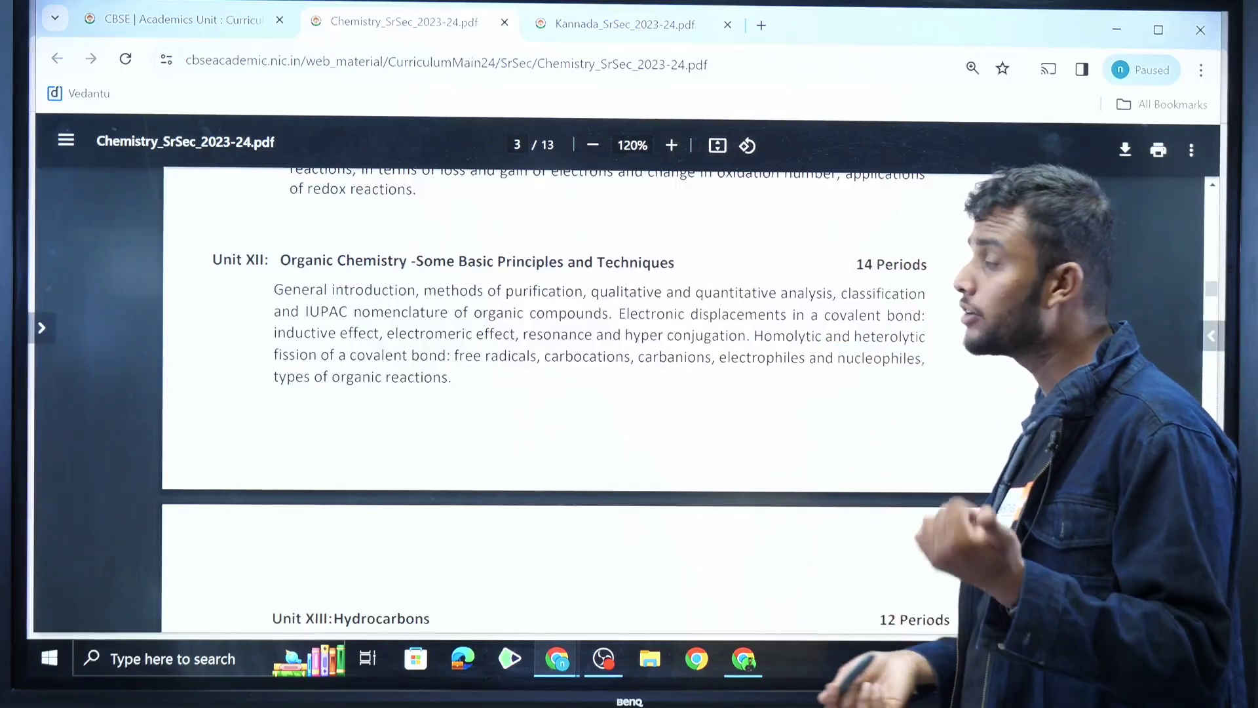
{"action": "scroll", "coordinate": [590, 393], "scroll_direction": "down", "scroll_amount": 1}
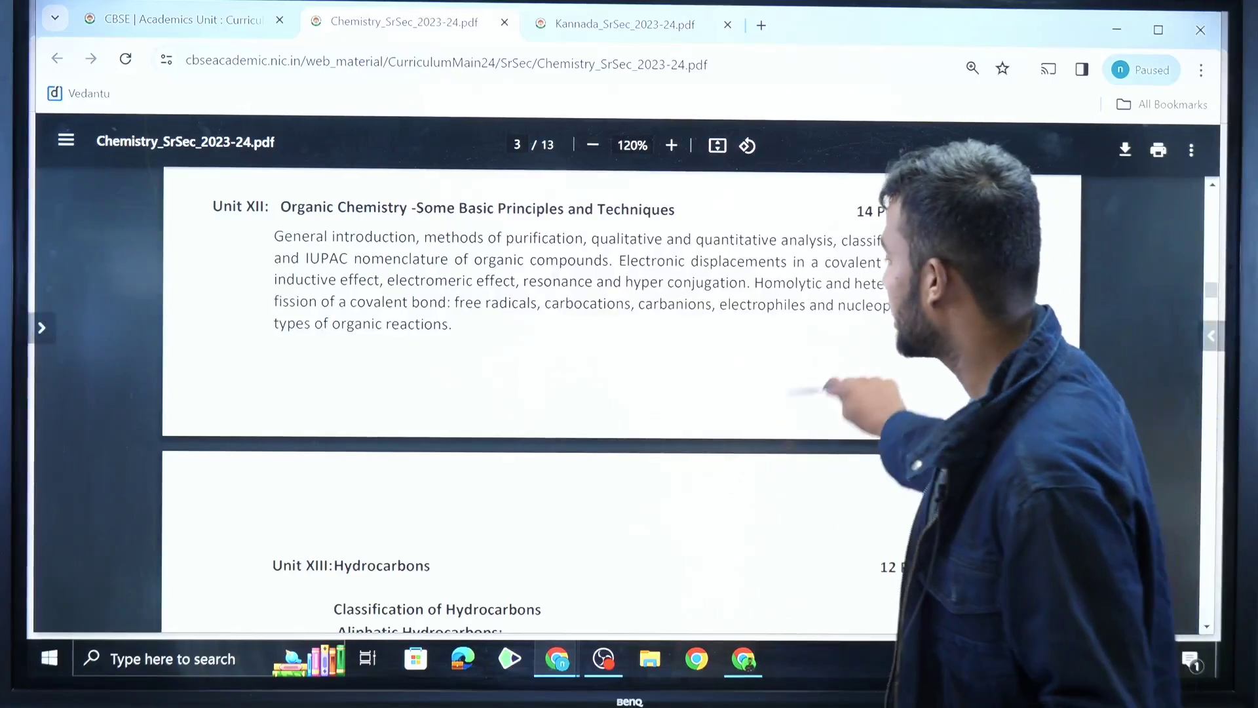
{"action": "scroll", "coordinate": [619, 394], "scroll_direction": "down", "scroll_amount": 5}
{"action": "scroll", "coordinate": [619, 393], "scroll_direction": "down", "scroll_amount": 2}
{"action": "scroll", "coordinate": [619, 394], "scroll_direction": "down", "scroll_amount": 10}
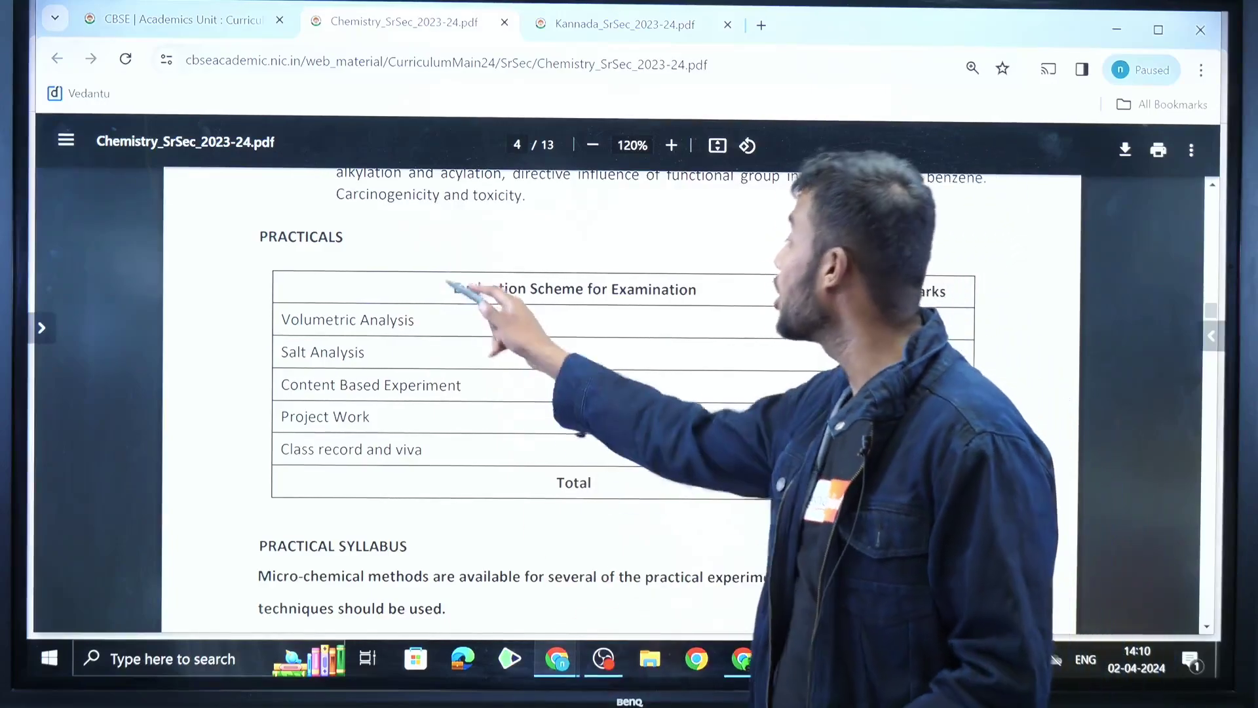
{"action": "scroll", "coordinate": [620, 393], "scroll_direction": "down", "scroll_amount": 1}
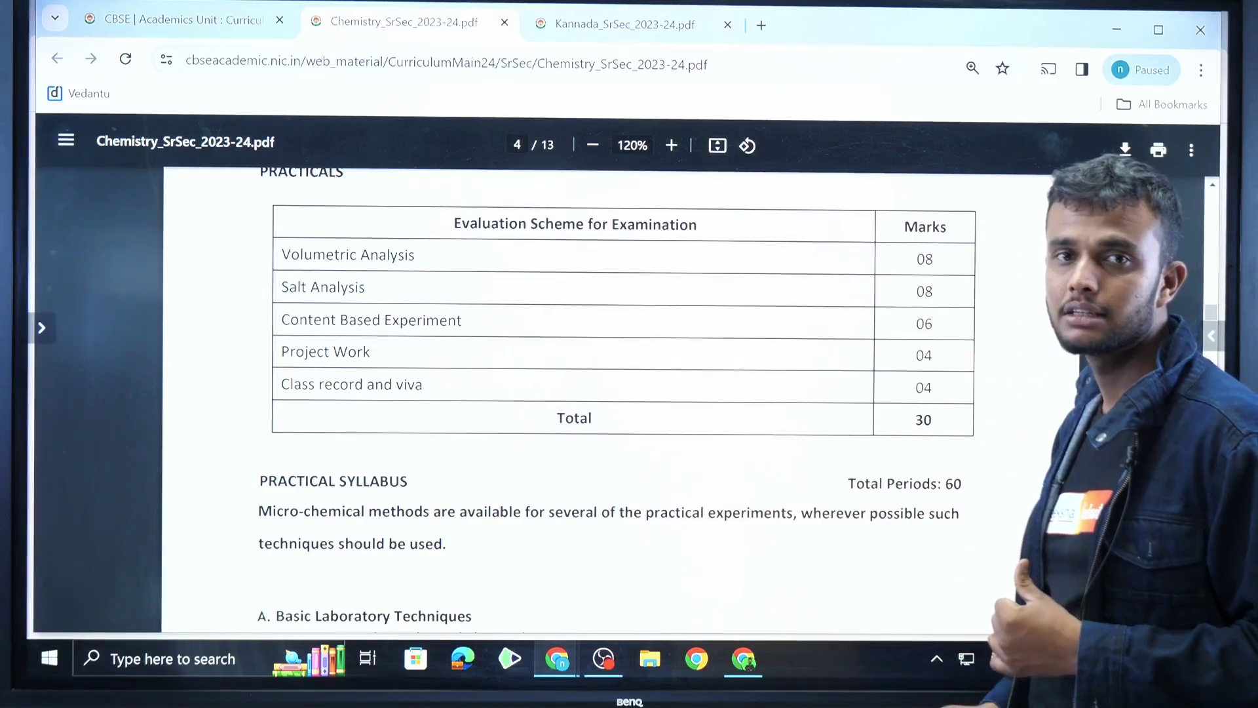
{"action": "scroll", "coordinate": [629, 394], "scroll_direction": "down", "scroll_amount": 5}
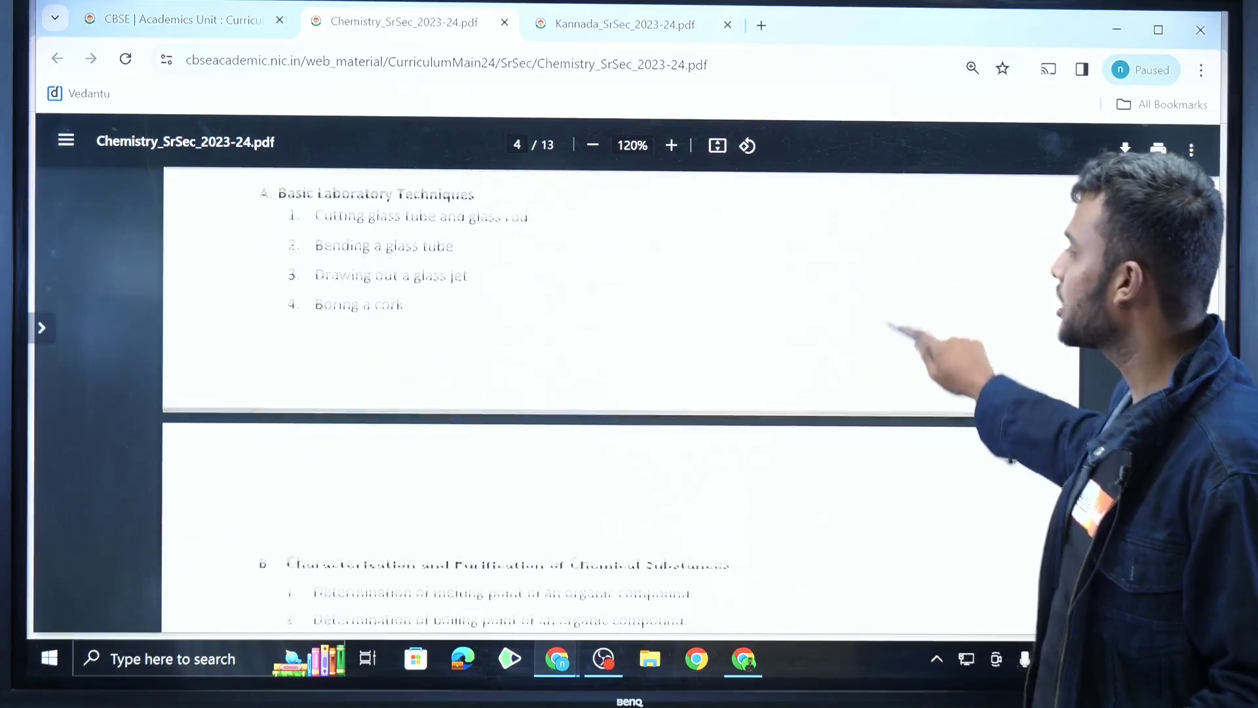
{"action": "scroll", "coordinate": [629, 393], "scroll_direction": "down", "scroll_amount": 5}
{"action": "scroll", "coordinate": [629, 394], "scroll_direction": "down", "scroll_amount": 5}
{"action": "scroll", "coordinate": [629, 394], "scroll_direction": "down", "scroll_amount": 5}
{"action": "scroll", "coordinate": [629, 393], "scroll_direction": "down", "scroll_amount": 3}
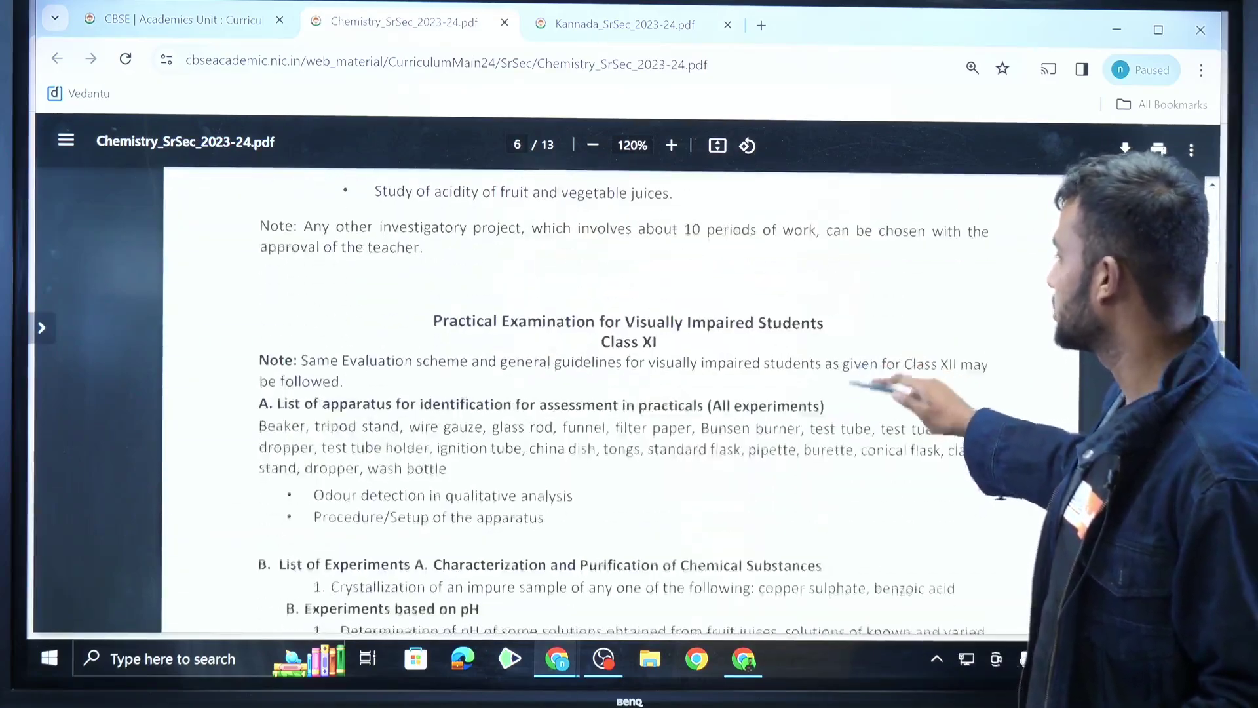
{"action": "scroll", "coordinate": [630, 393], "scroll_direction": "down", "scroll_amount": 1}
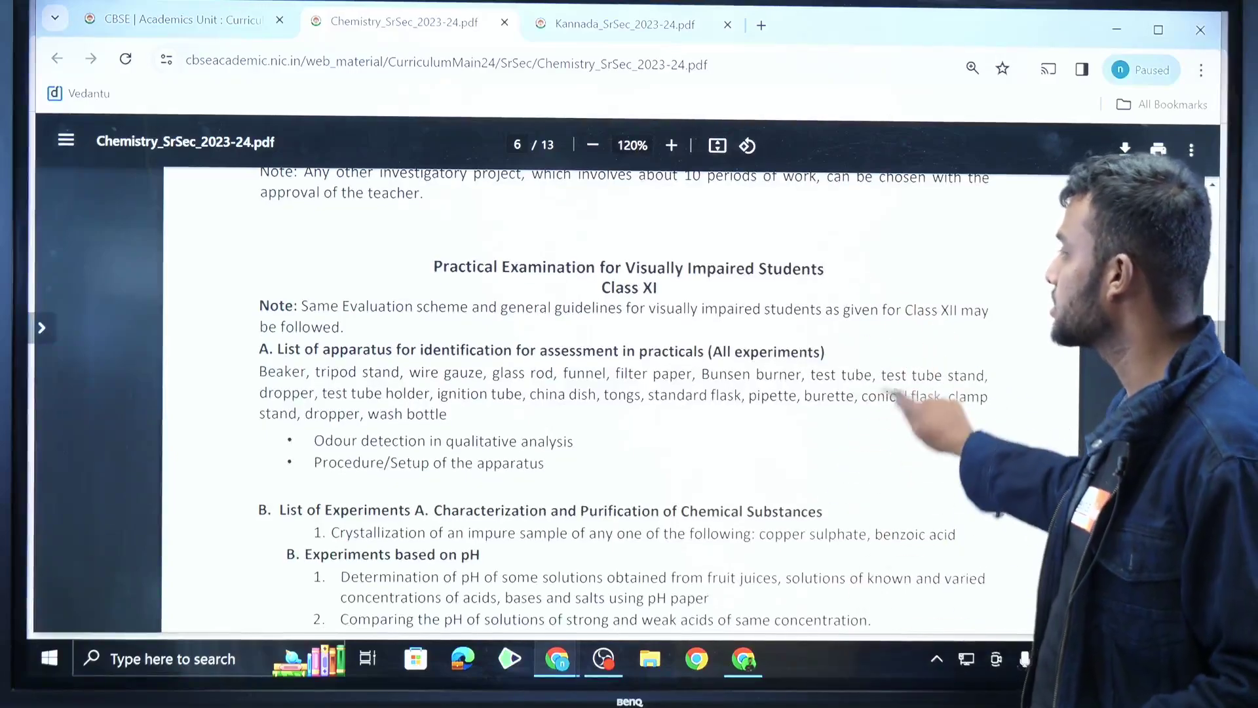
{"action": "scroll", "coordinate": [629, 393], "scroll_direction": "down", "scroll_amount": 5}
{"action": "scroll", "coordinate": [630, 393], "scroll_direction": "down", "scroll_amount": 5}
{"action": "scroll", "coordinate": [629, 393], "scroll_direction": "down", "scroll_amount": 5}
{"action": "scroll", "coordinate": [629, 394], "scroll_direction": "down", "scroll_amount": 5}
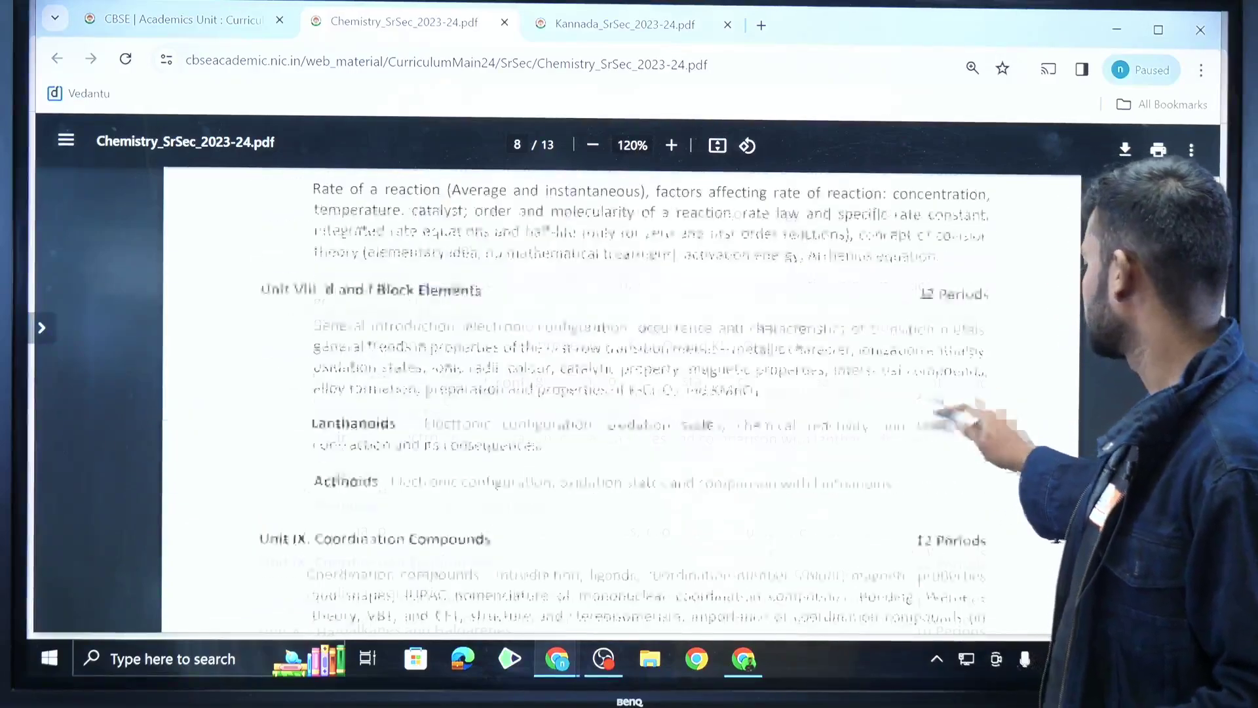
{"action": "scroll", "coordinate": [630, 393], "scroll_direction": "down", "scroll_amount": 4}
{"action": "scroll", "coordinate": [629, 394], "scroll_direction": "up", "scroll_amount": 5}
{"action": "scroll", "coordinate": [630, 394], "scroll_direction": "up", "scroll_amount": 5}
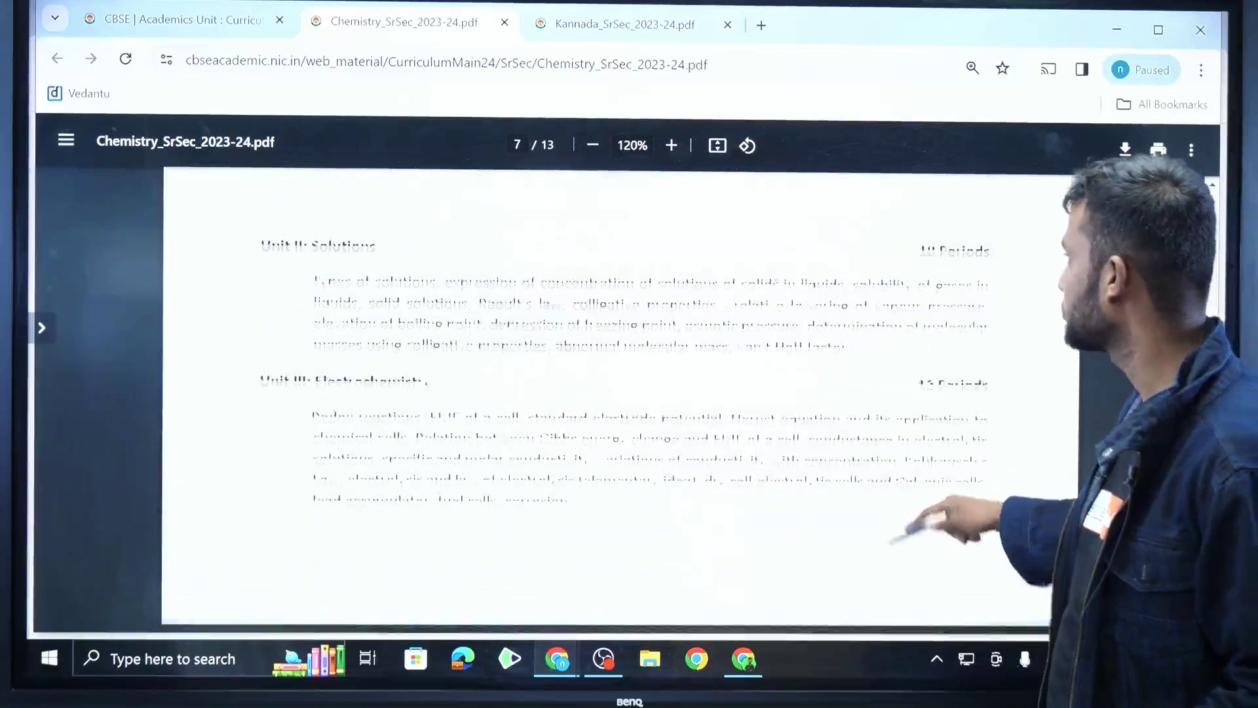
{"action": "scroll", "coordinate": [629, 393], "scroll_direction": "up", "scroll_amount": 1}
{"action": "scroll", "coordinate": [629, 394], "scroll_direction": "up", "scroll_amount": 2}
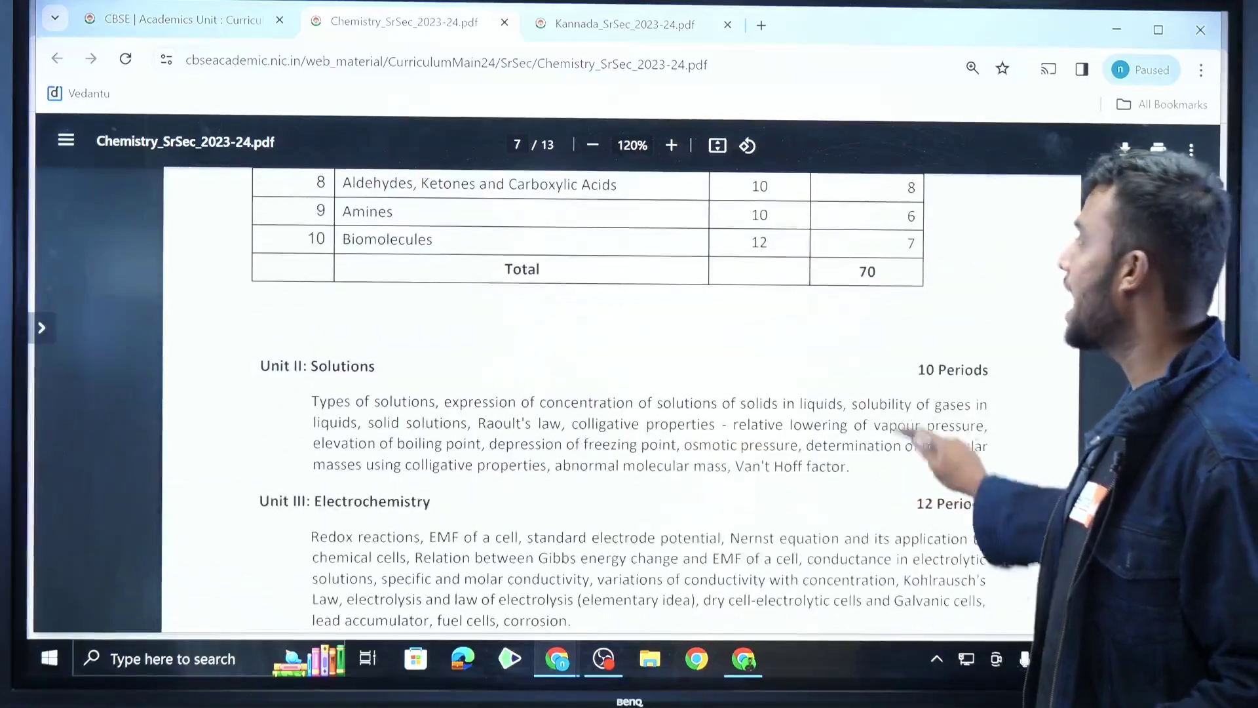
{"action": "scroll", "coordinate": [630, 393], "scroll_direction": "up", "scroll_amount": 2}
{"action": "scroll", "coordinate": [629, 394], "scroll_direction": "up", "scroll_amount": 3}
{"action": "scroll", "coordinate": [629, 394], "scroll_direction": "up", "scroll_amount": 2}
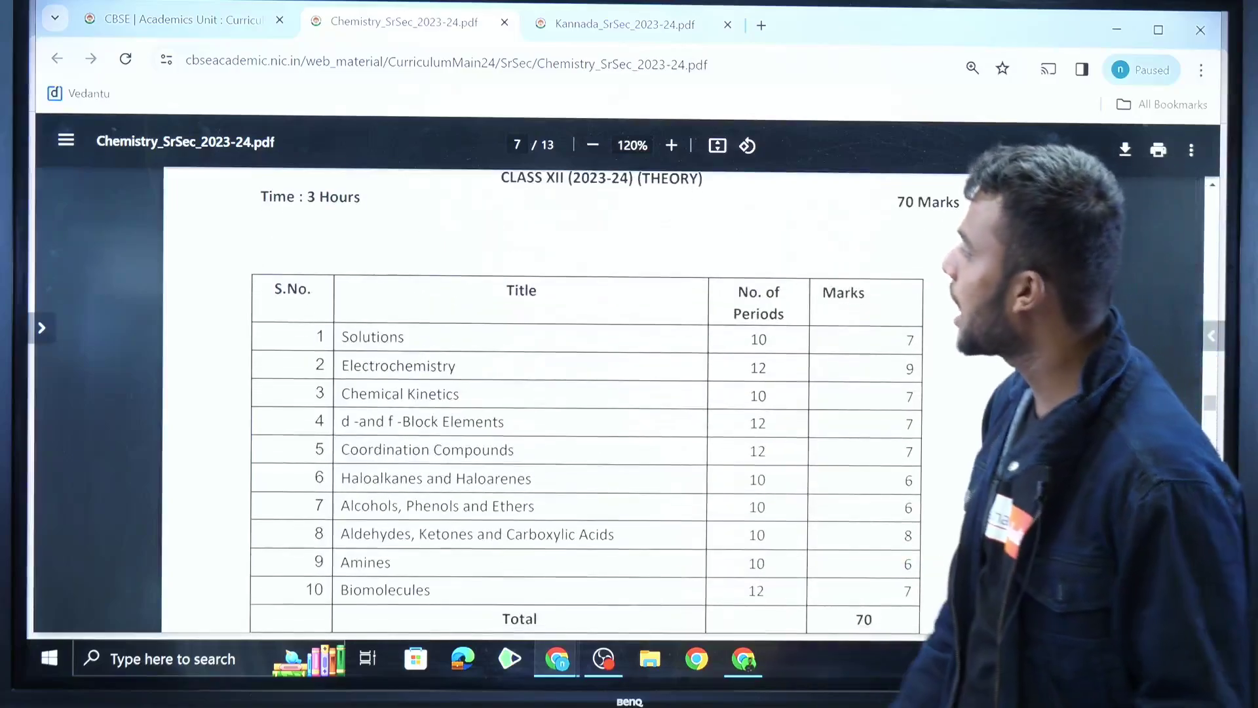
{"action": "scroll", "coordinate": [630, 393], "scroll_direction": "down", "scroll_amount": 1}
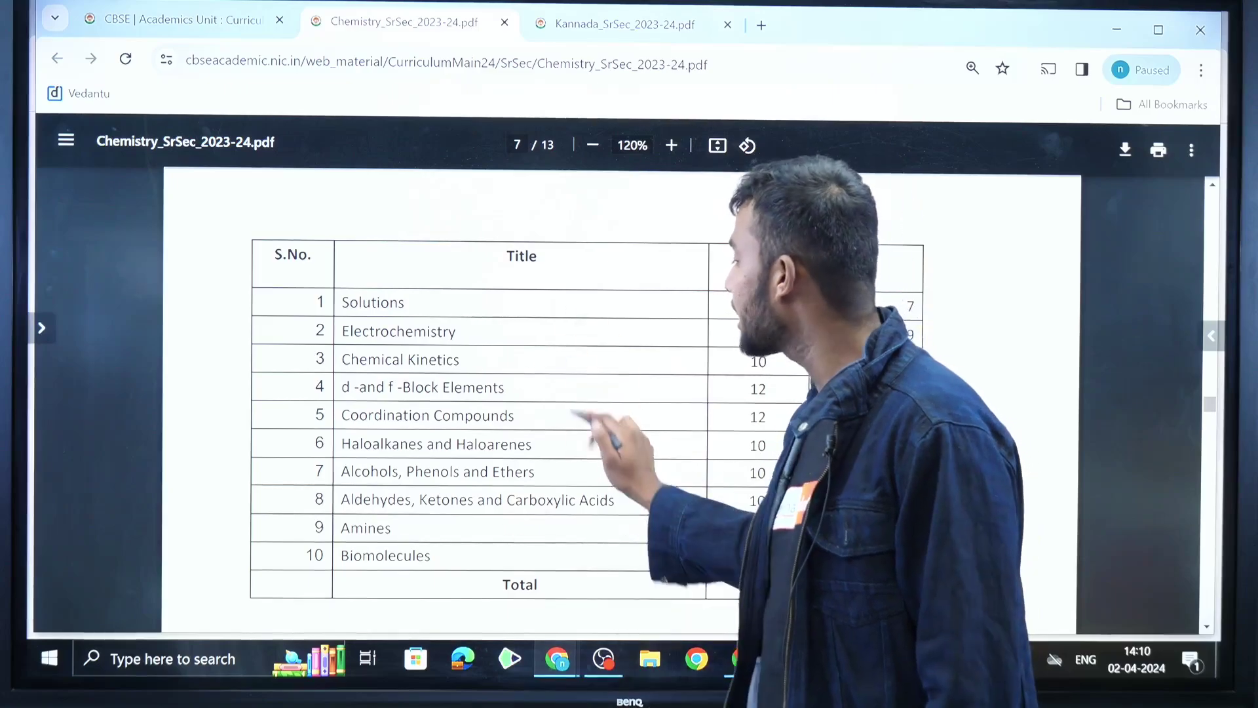
{"action": "scroll", "coordinate": [629, 393], "scroll_direction": "down", "scroll_amount": 1}
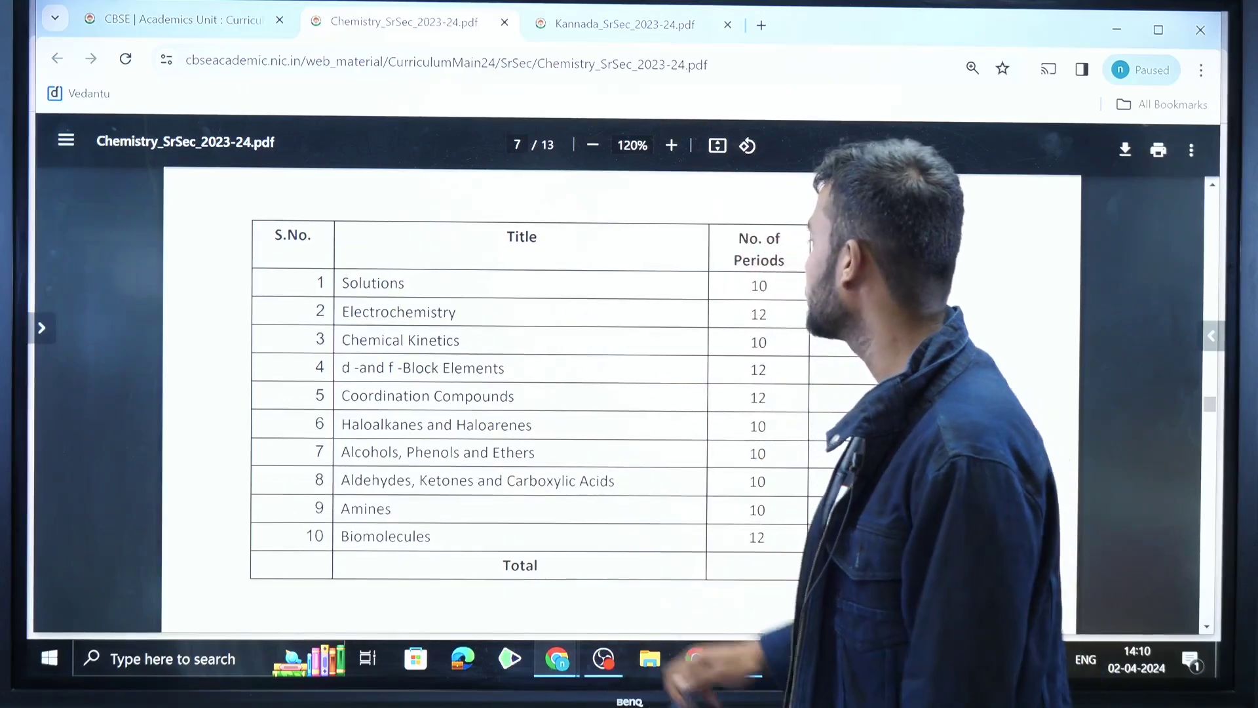
{"action": "scroll", "coordinate": [629, 393], "scroll_direction": "down", "scroll_amount": 3}
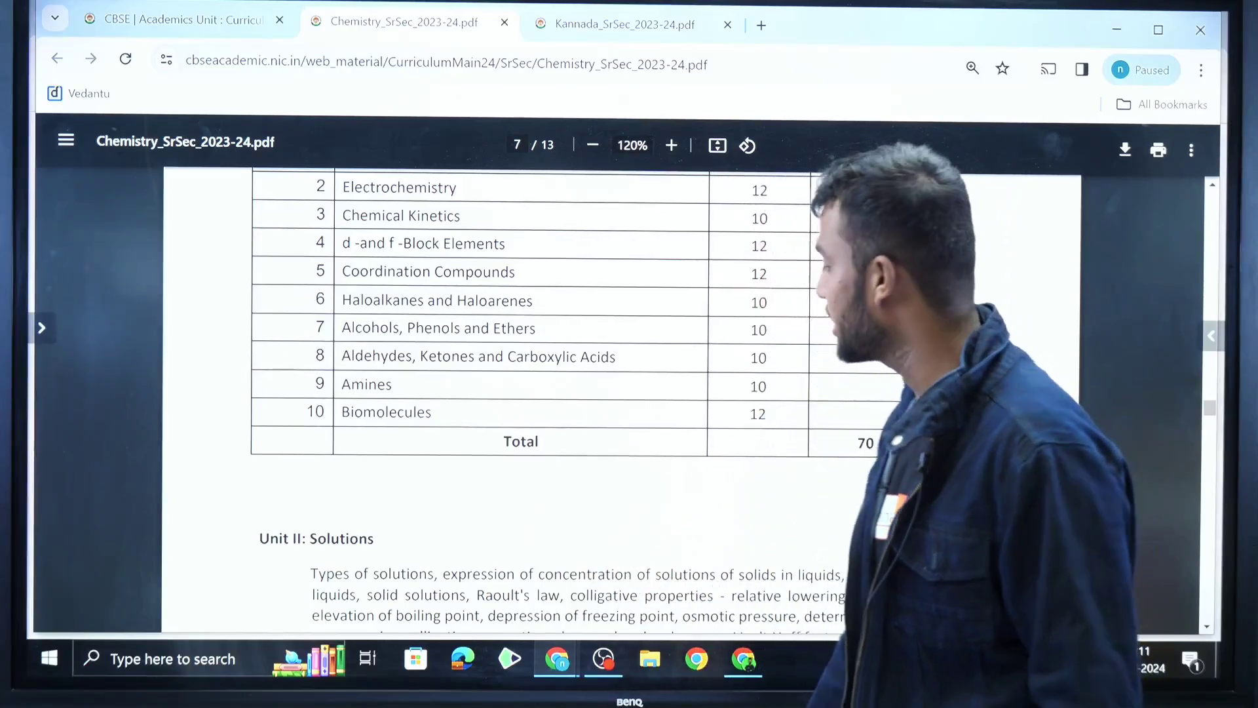
{"action": "scroll", "coordinate": [629, 394], "scroll_direction": "down", "scroll_amount": 3}
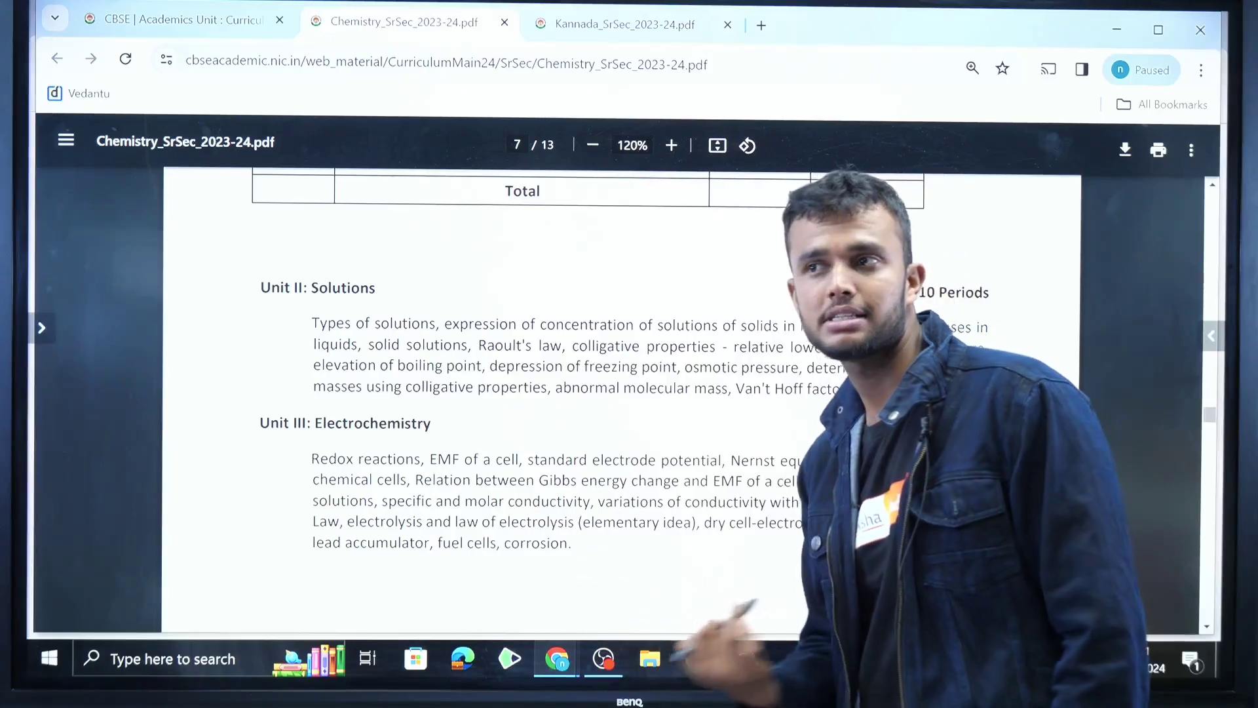
{"action": "scroll", "coordinate": [629, 394], "scroll_direction": "down", "scroll_amount": 1}
{"action": "scroll", "coordinate": [630, 393], "scroll_direction": "down", "scroll_amount": 2}
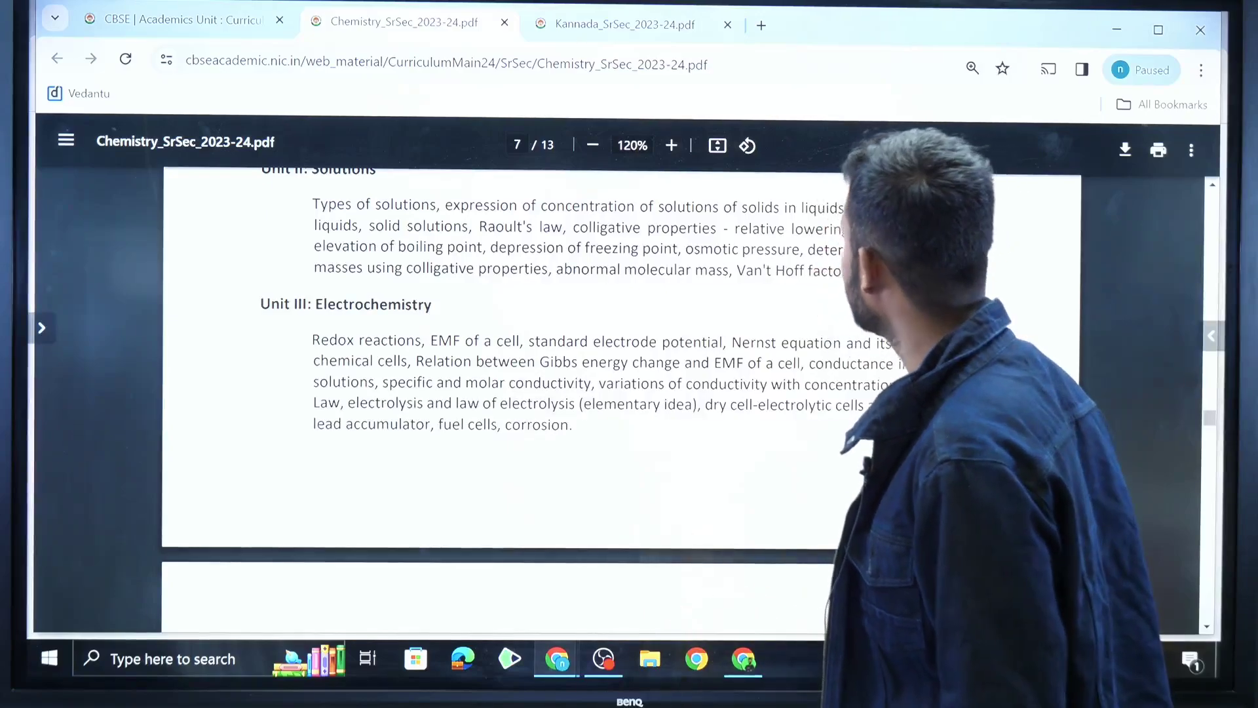
{"action": "scroll", "coordinate": [629, 393], "scroll_direction": "down", "scroll_amount": 1}
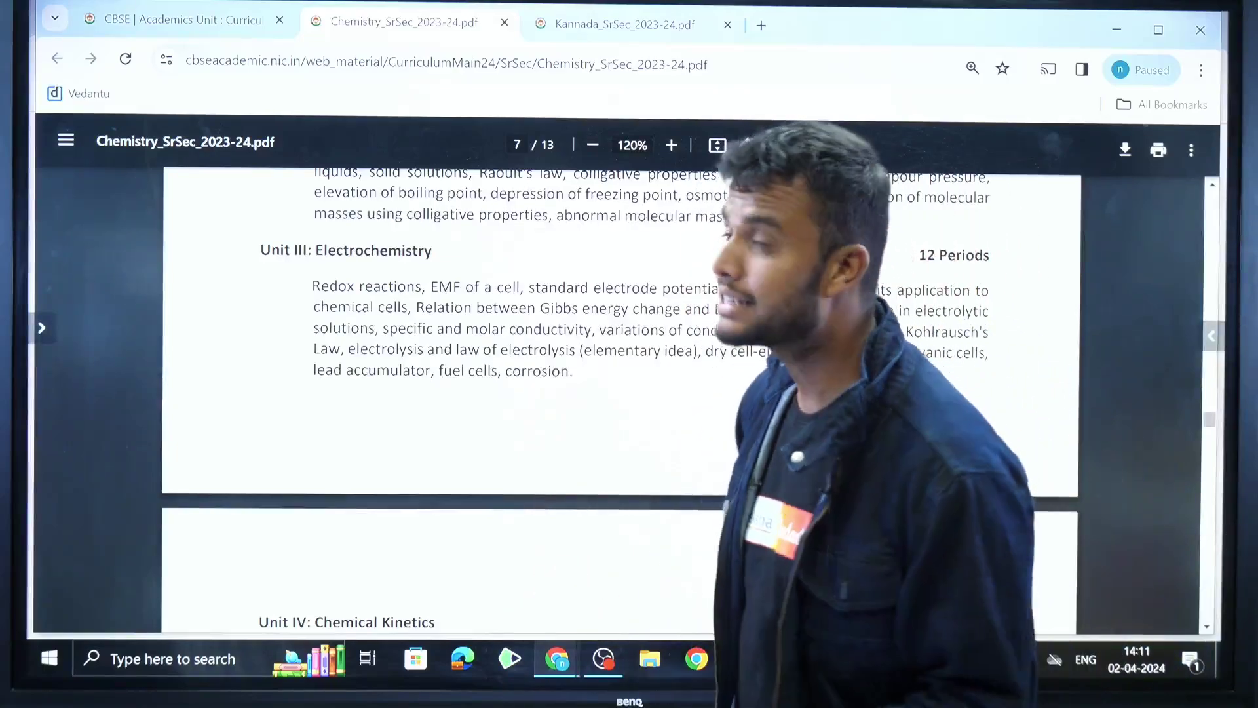
{"action": "scroll", "coordinate": [620, 393], "scroll_direction": "down", "scroll_amount": 3}
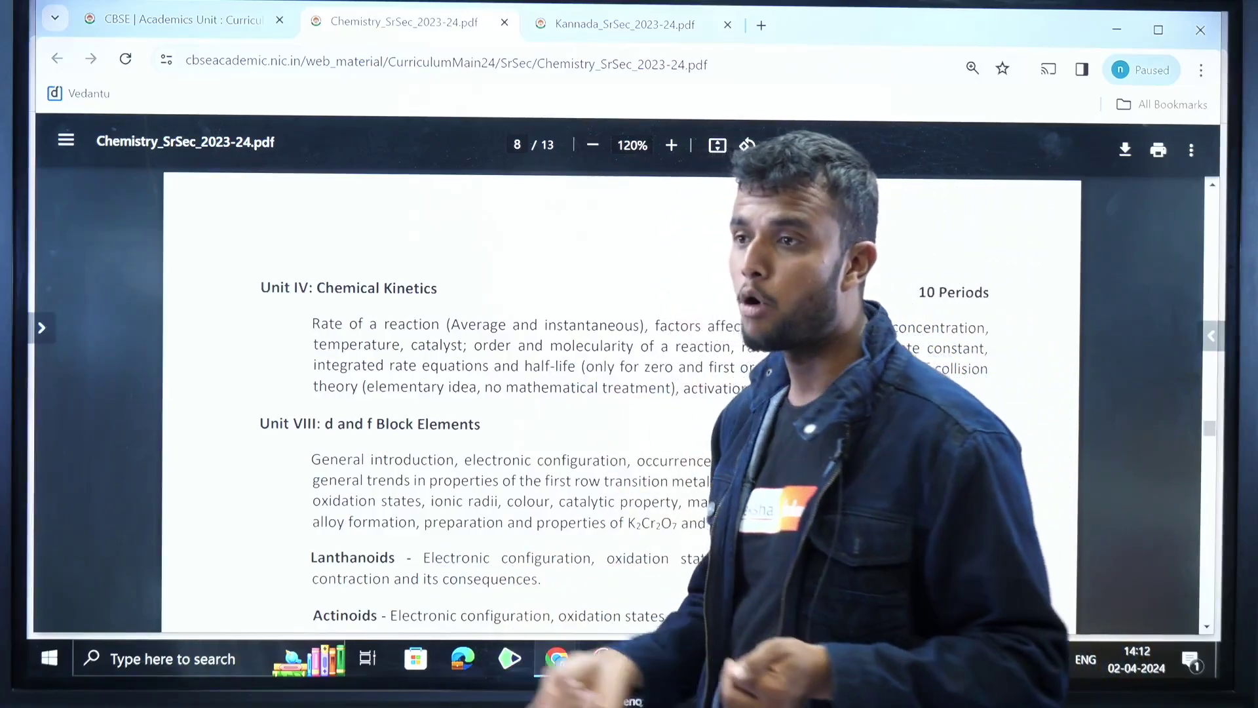
{"action": "scroll", "coordinate": [619, 394], "scroll_direction": "down", "scroll_amount": 3}
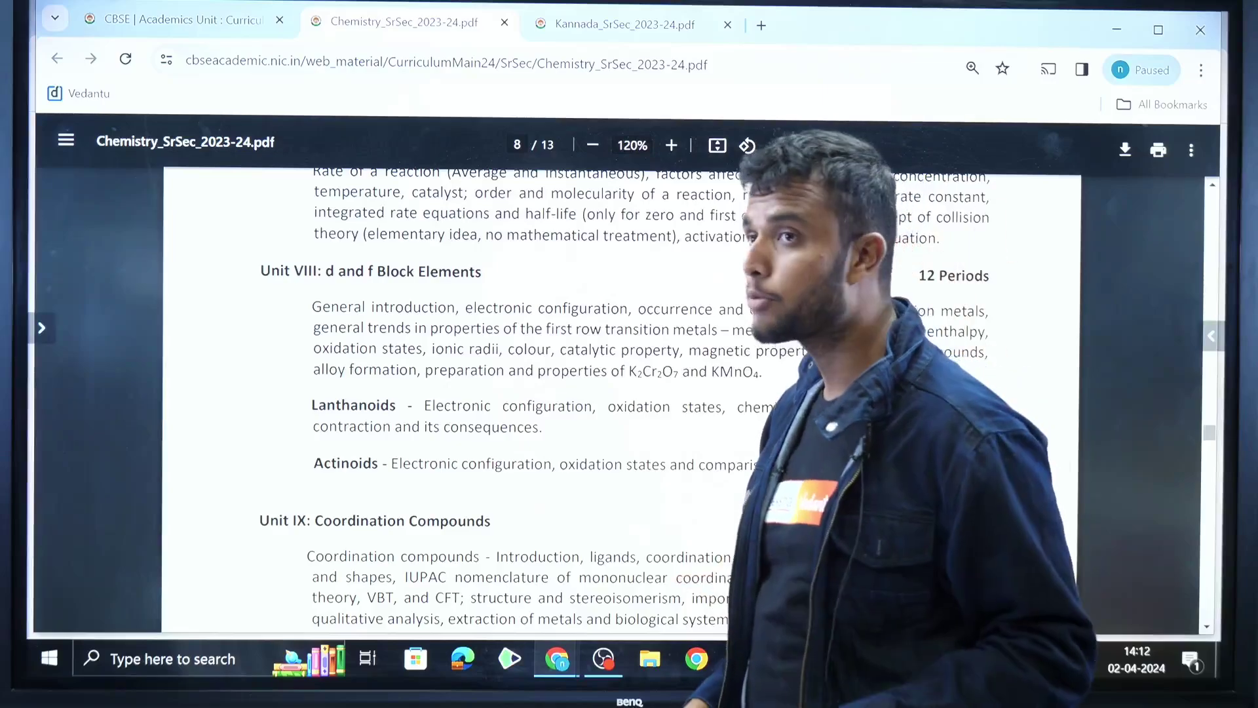
{"action": "scroll", "coordinate": [619, 393], "scroll_direction": "down", "scroll_amount": 3}
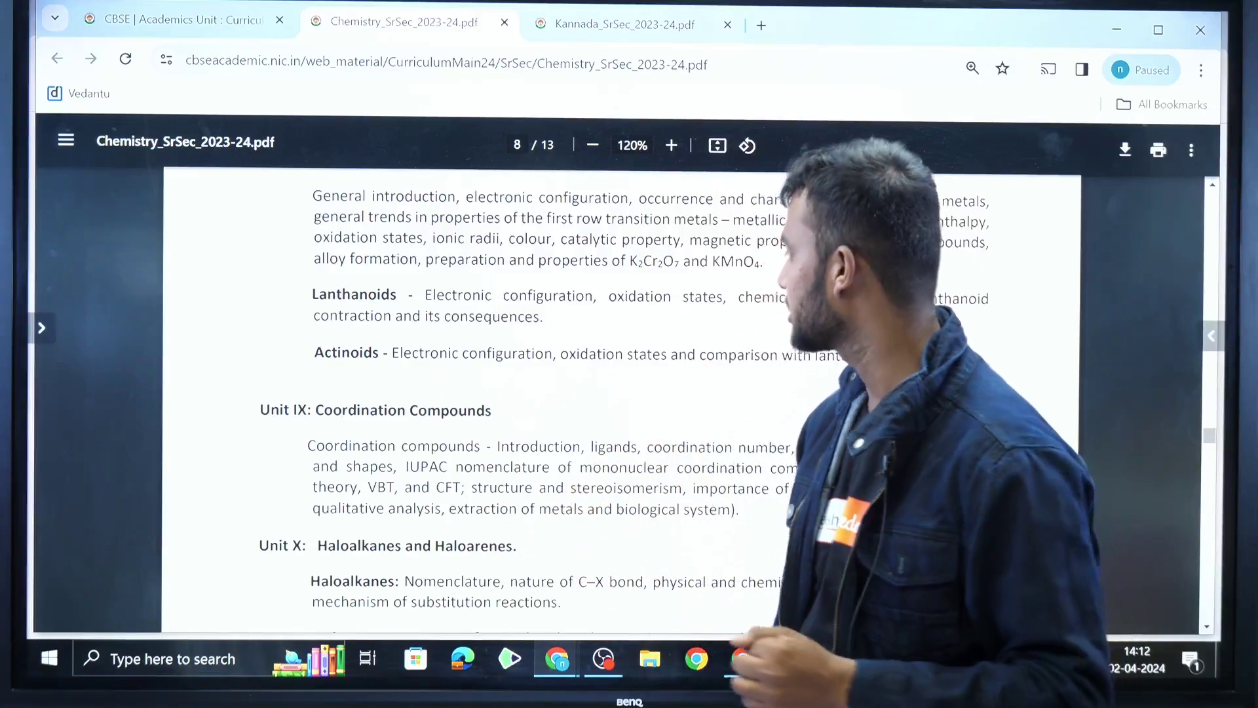
{"action": "scroll", "coordinate": [620, 403], "scroll_direction": "down", "scroll_amount": 3}
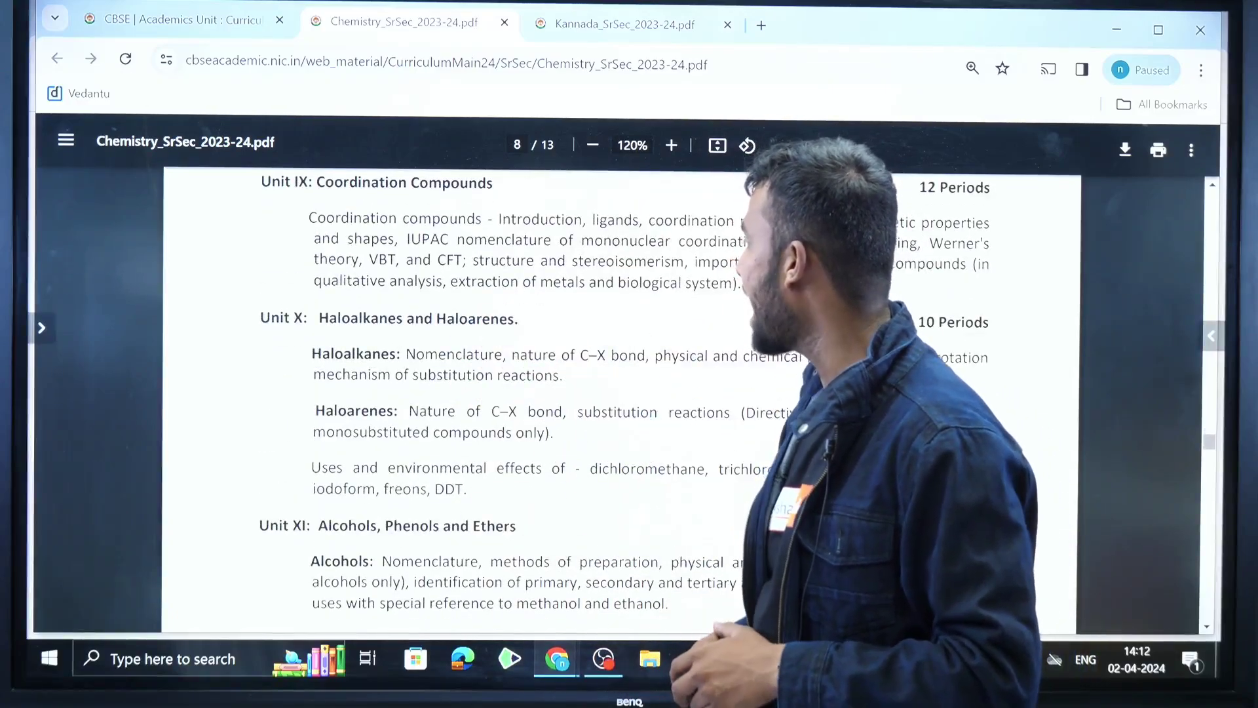
{"action": "scroll", "coordinate": [619, 394], "scroll_direction": "down", "scroll_amount": 1}
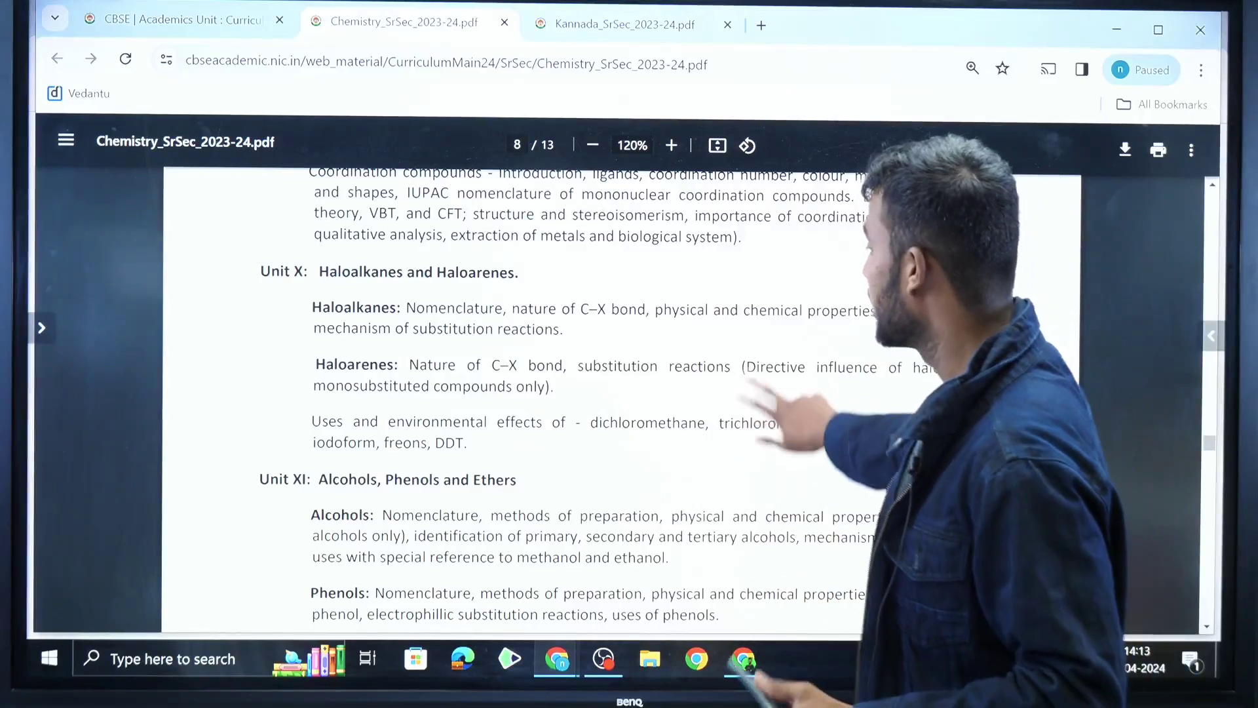
{"action": "scroll", "coordinate": [619, 393], "scroll_direction": "down", "scroll_amount": 3}
{"action": "scroll", "coordinate": [620, 393], "scroll_direction": "up", "scroll_amount": 1}
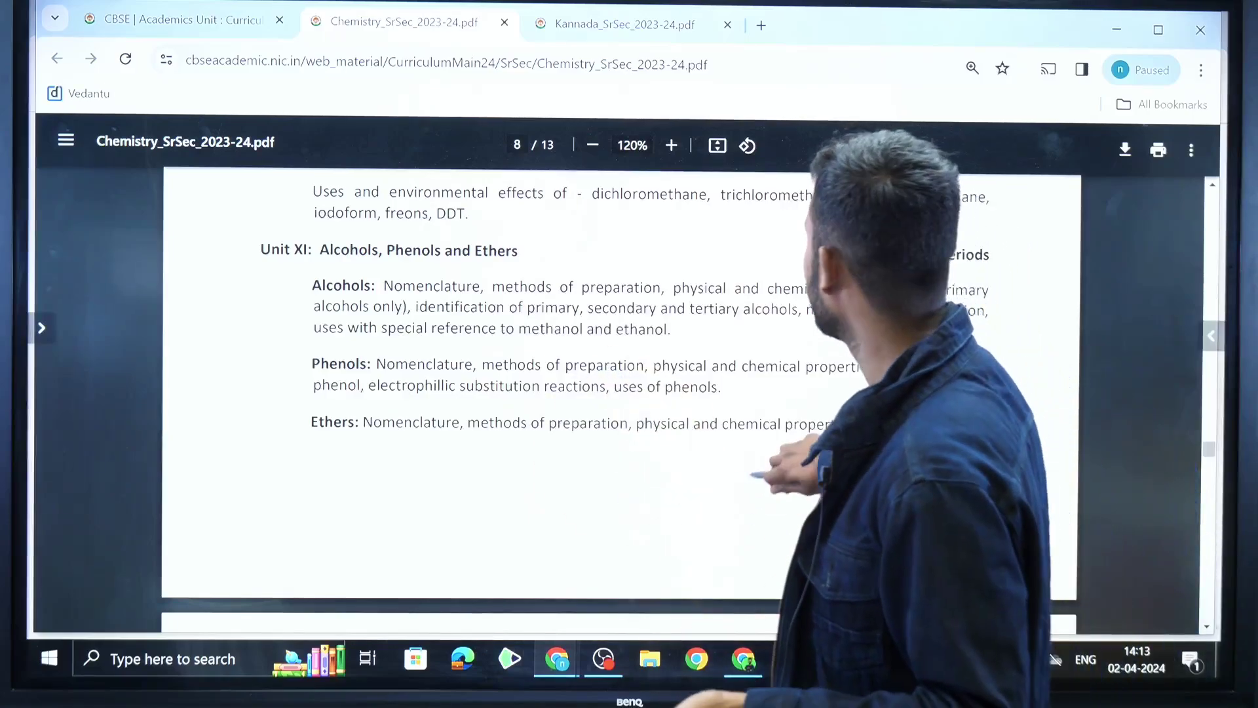
{"action": "scroll", "coordinate": [630, 393], "scroll_direction": "down", "scroll_amount": 5}
{"action": "scroll", "coordinate": [630, 394], "scroll_direction": "down", "scroll_amount": 3}
{"action": "scroll", "coordinate": [629, 394], "scroll_direction": "up", "scroll_amount": 1}
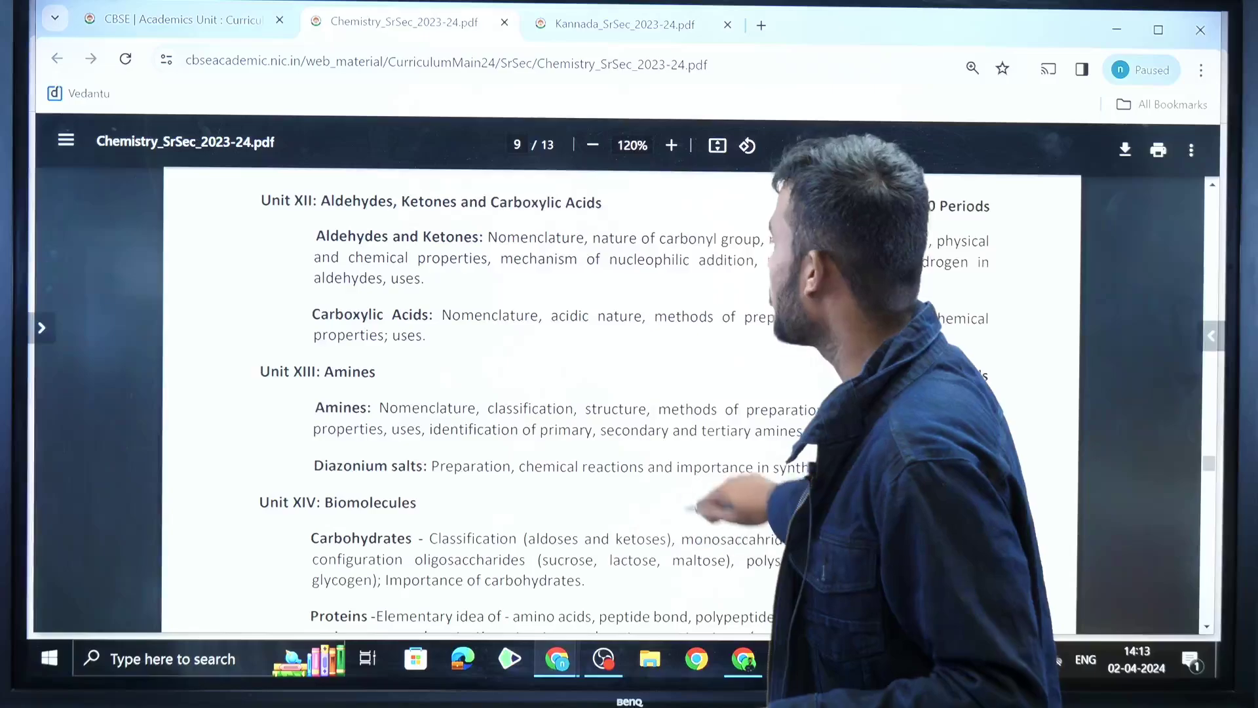
{"action": "scroll", "coordinate": [629, 394], "scroll_direction": "down", "scroll_amount": 3}
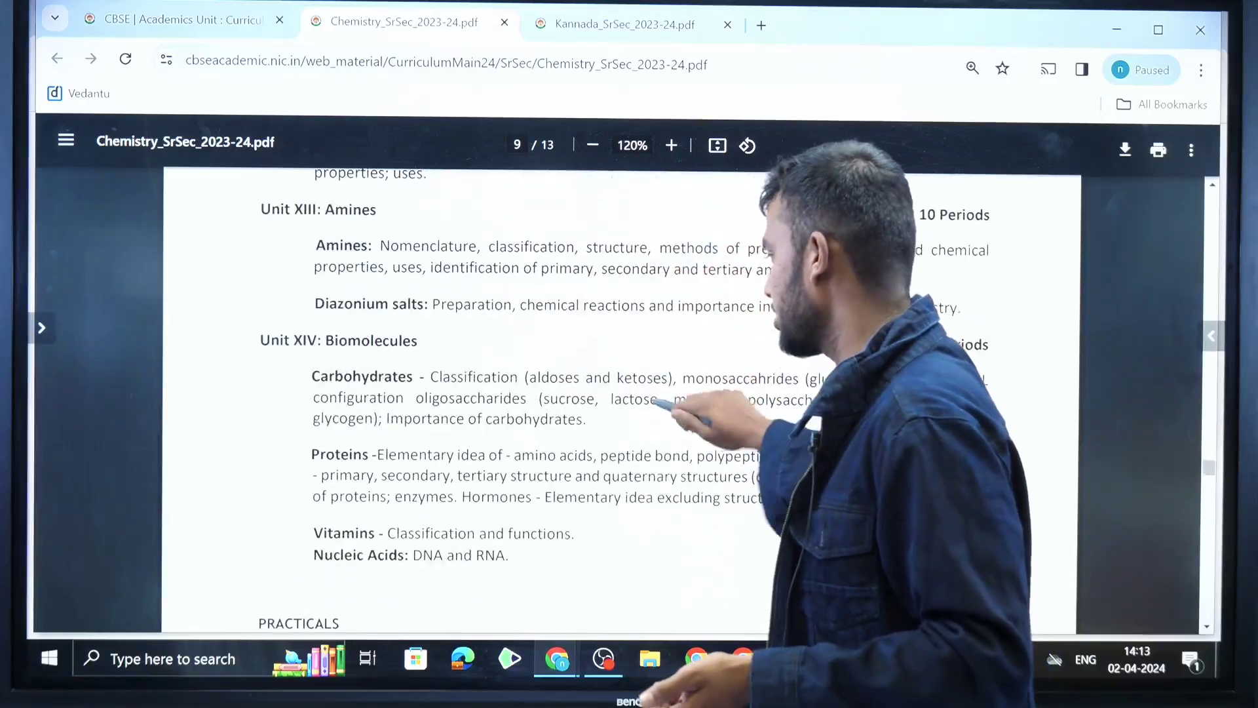
{"action": "scroll", "coordinate": [630, 393], "scroll_direction": "down", "scroll_amount": 2}
{"action": "scroll", "coordinate": [629, 393], "scroll_direction": "down", "scroll_amount": 2}
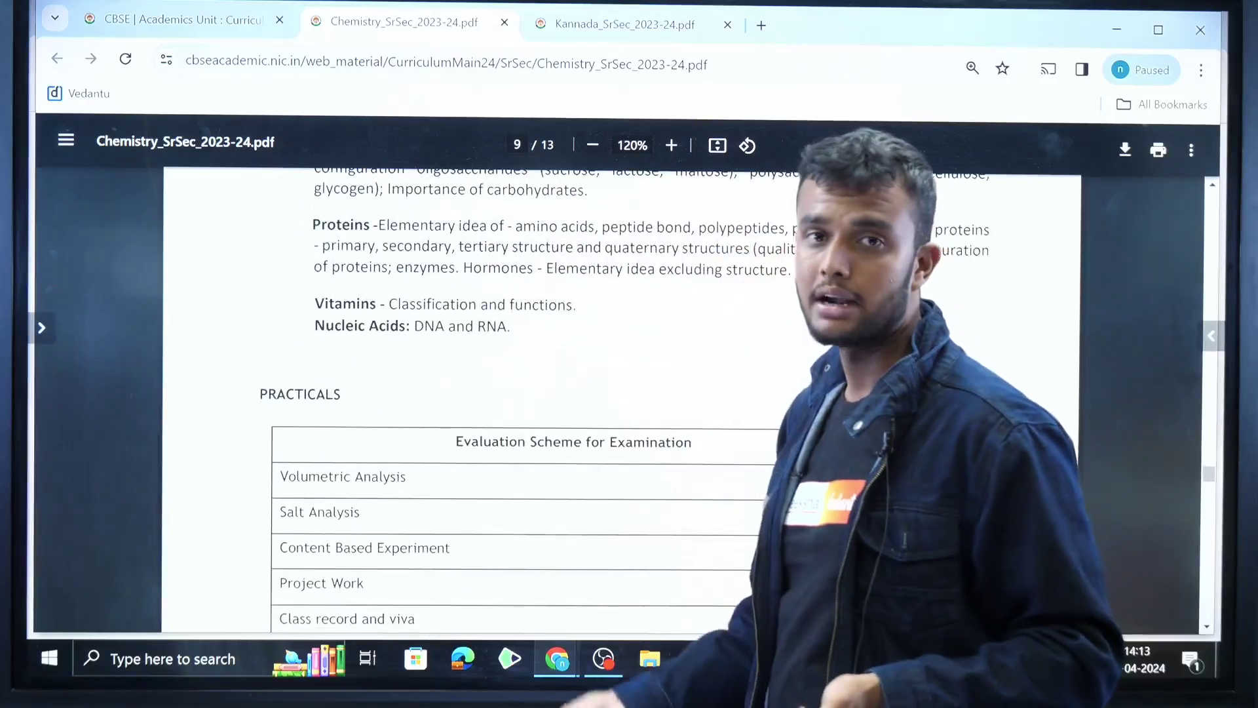
{"action": "scroll", "coordinate": [630, 393], "scroll_direction": "down", "scroll_amount": 2}
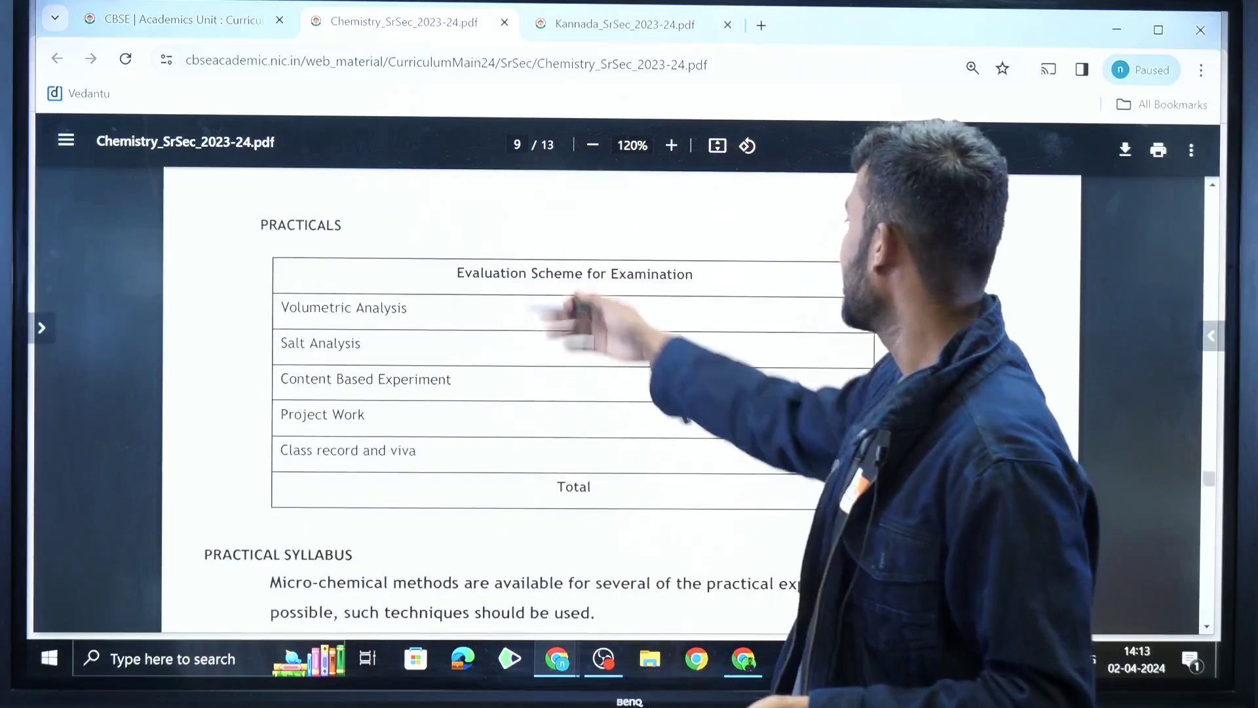